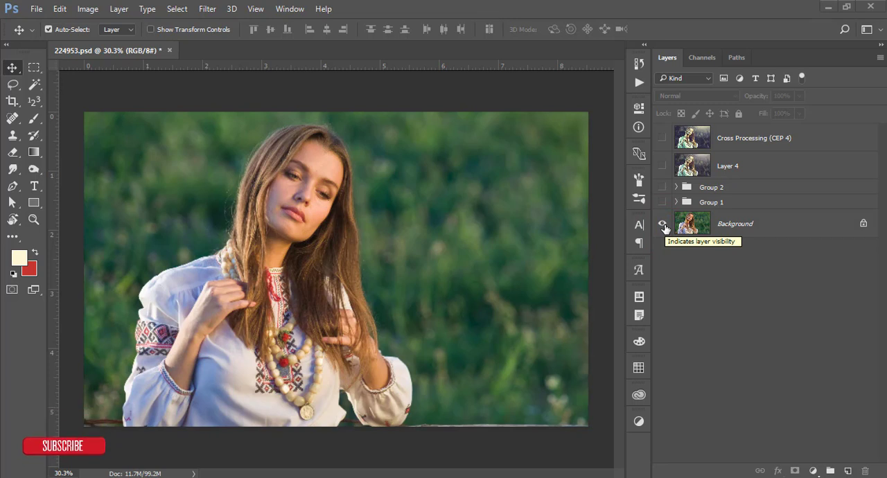
- Show all layers of 224953.psd again and close the document without saving
left_click(663, 225, "alt")
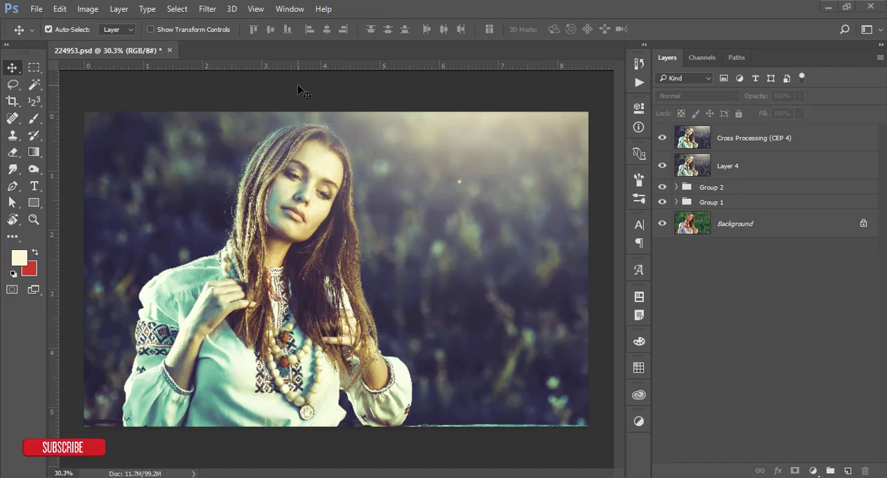
left_click(169, 49)
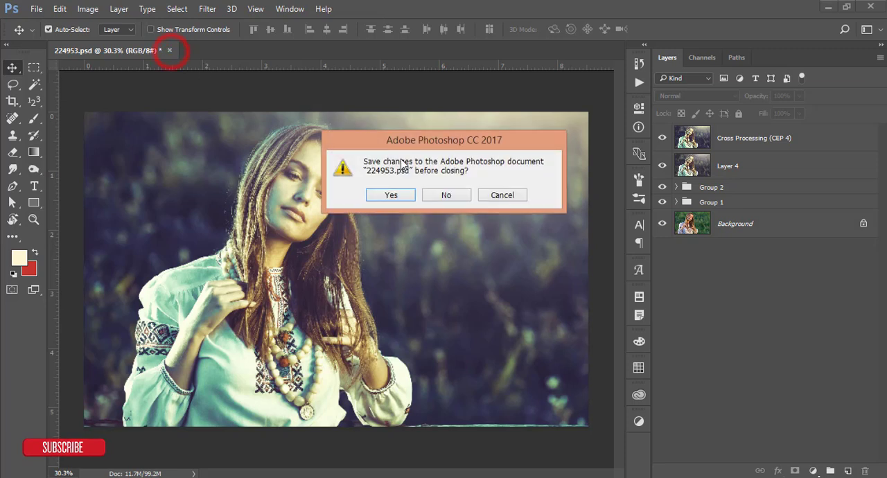
left_click(444, 194)
- Open the original photo 224953.jpg
left_click(39, 11)
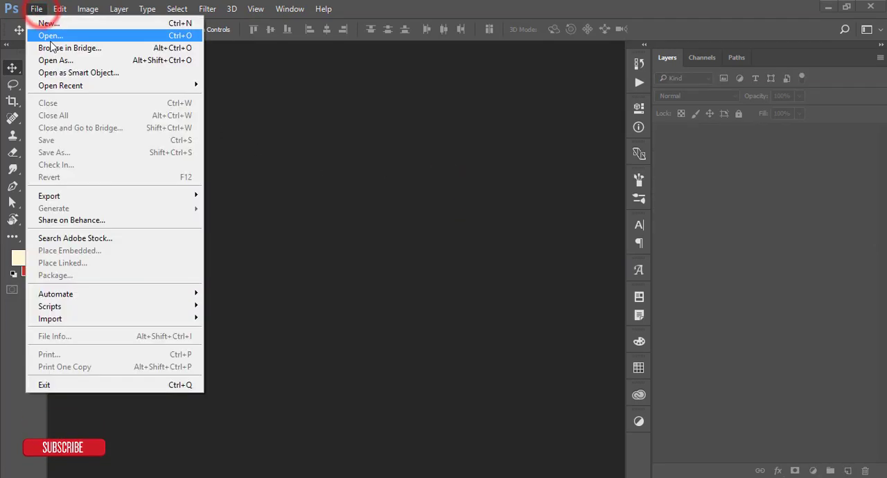
left_click(50, 35)
left_click(214, 121)
double_click(214, 121)
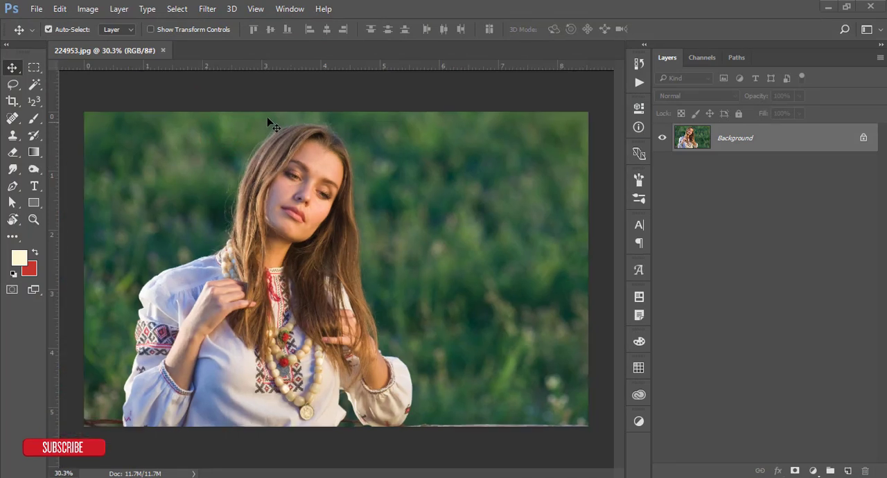
- Duplicate the Background layer and keep the copy selected
left_click(275, 102)
left_click(274, 102)
key("ctrl+j")
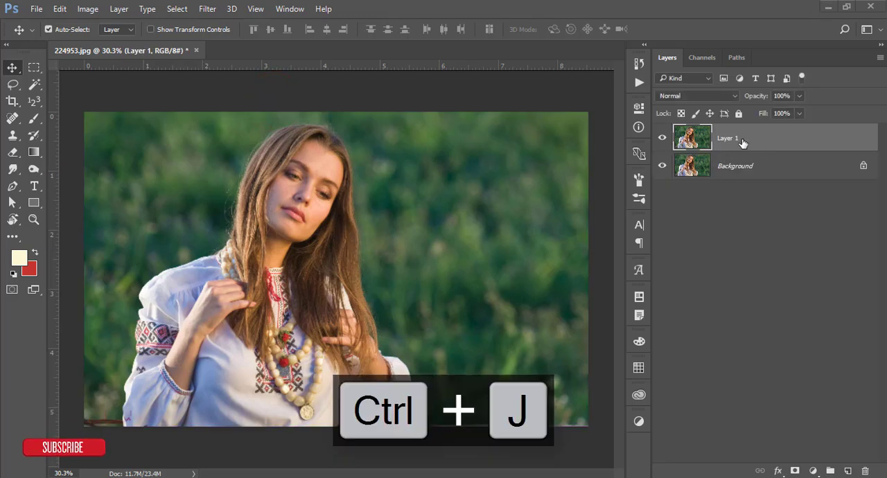
left_click(706, 167)
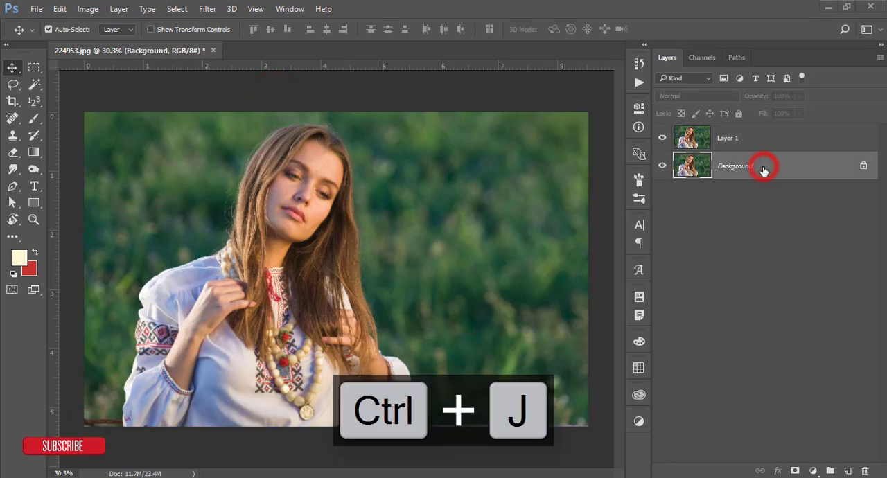
left_click(756, 138)
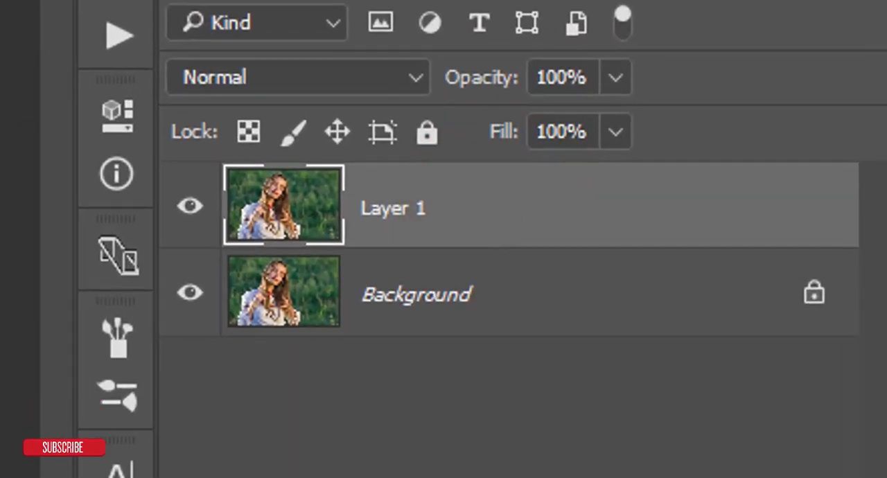
left_click(197, 206)
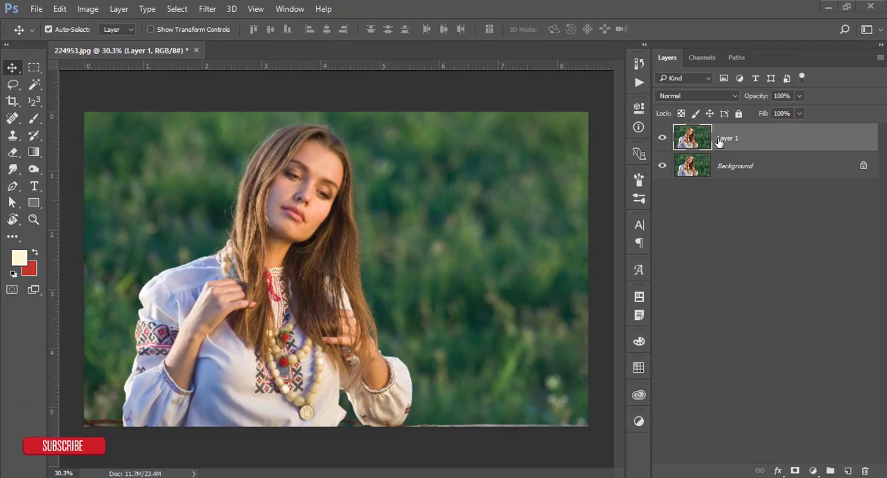
- Open the Camera Raw Filter for the duplicated layer
left_click(207, 9)
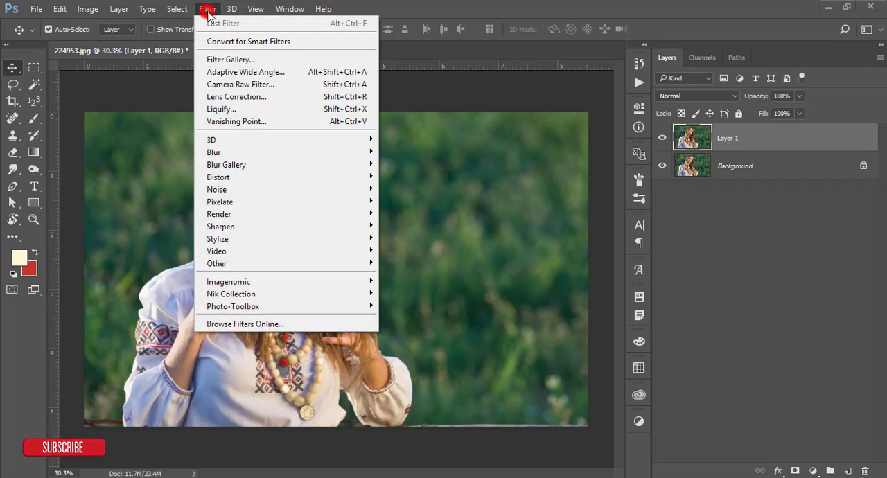
left_click(219, 84)
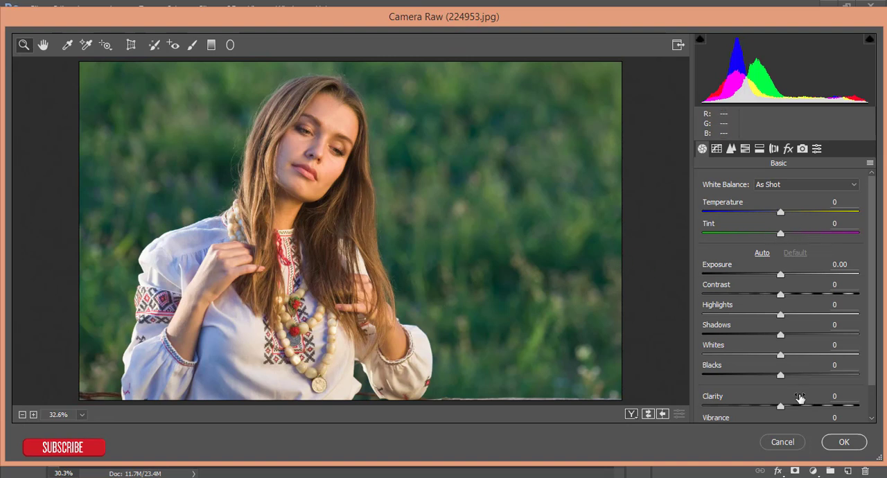
- Look through the Camera Raw adjustment sections from Basic to Lens Corrections, ending back at the Basic settings
scroll(800, 398, "down", 1)
scroll(801, 395, "up", 1)
left_click(716, 149)
left_click(730, 149)
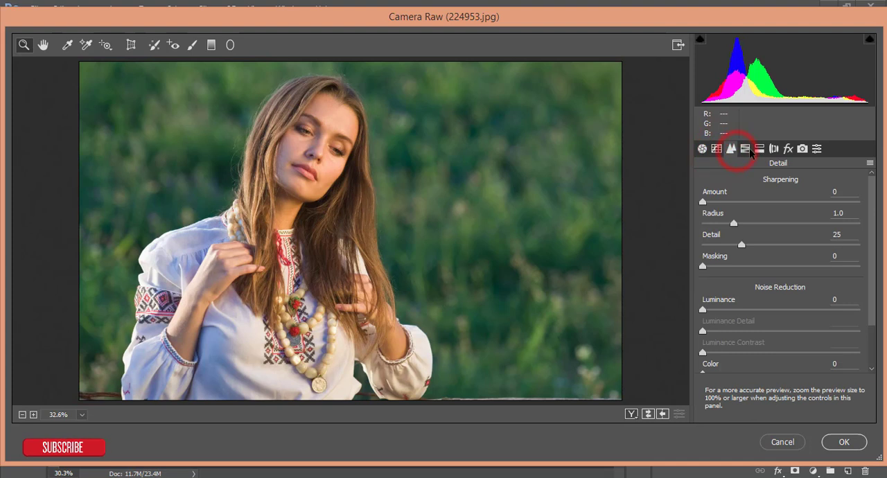
left_click(746, 149)
left_click(760, 149)
left_click(774, 149)
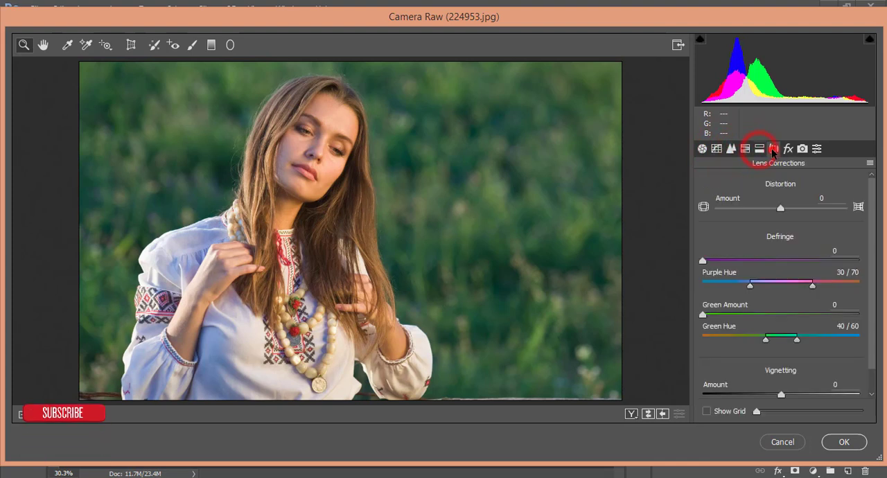
left_click(702, 150)
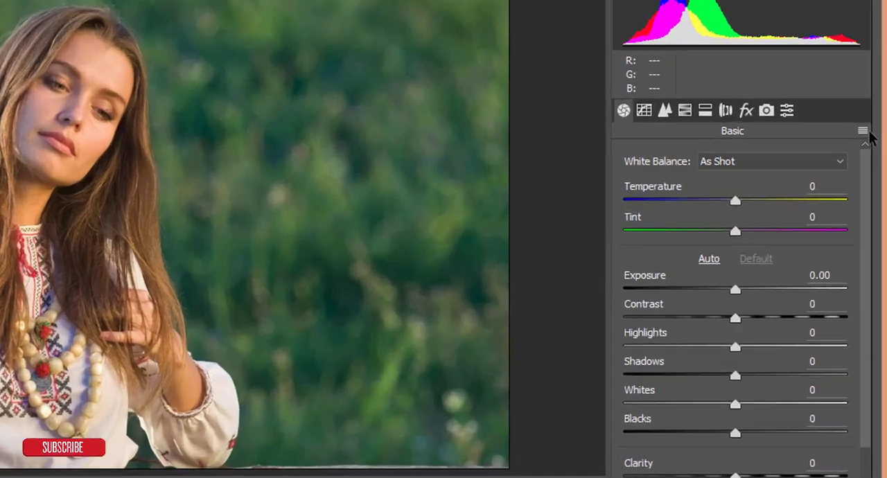
- Load the saved Camera Raw settings from the preset file Moody Green.xmp
left_click(870, 163)
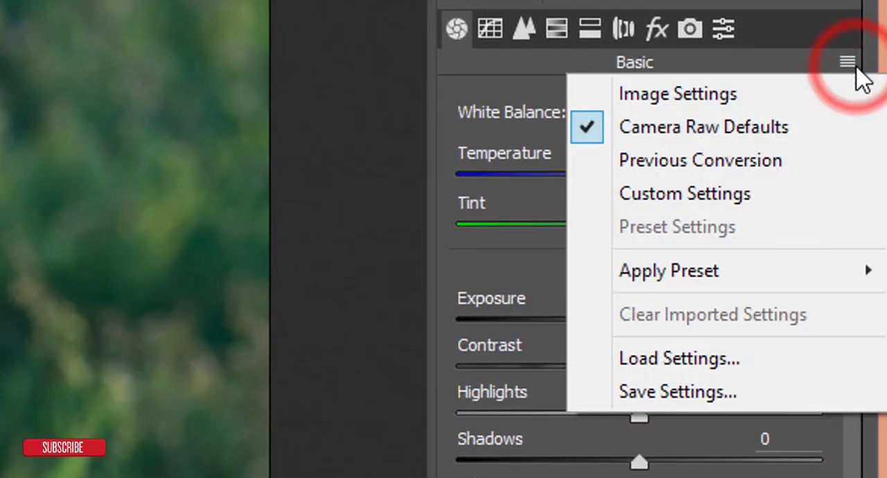
left_click(640, 360)
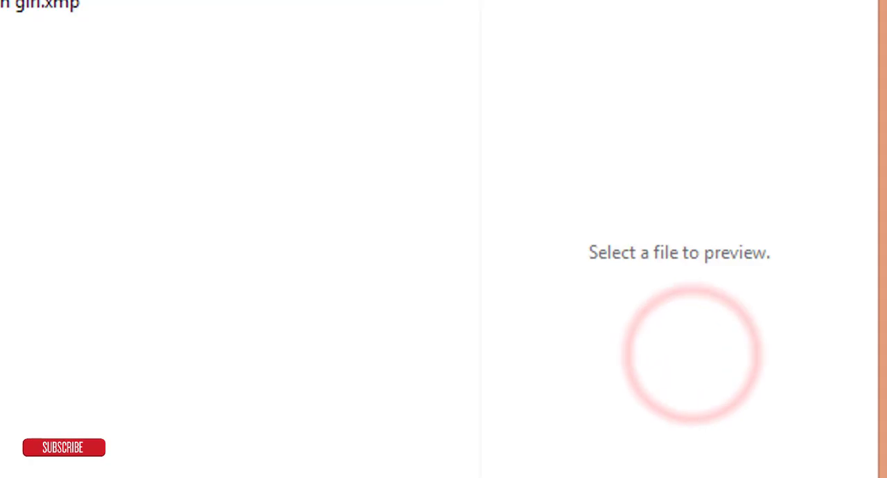
left_click(109, 154)
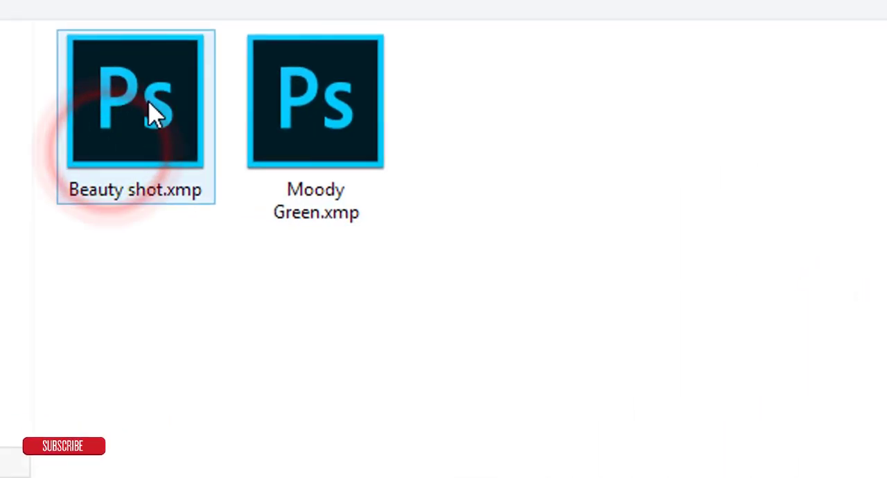
left_click(300, 97)
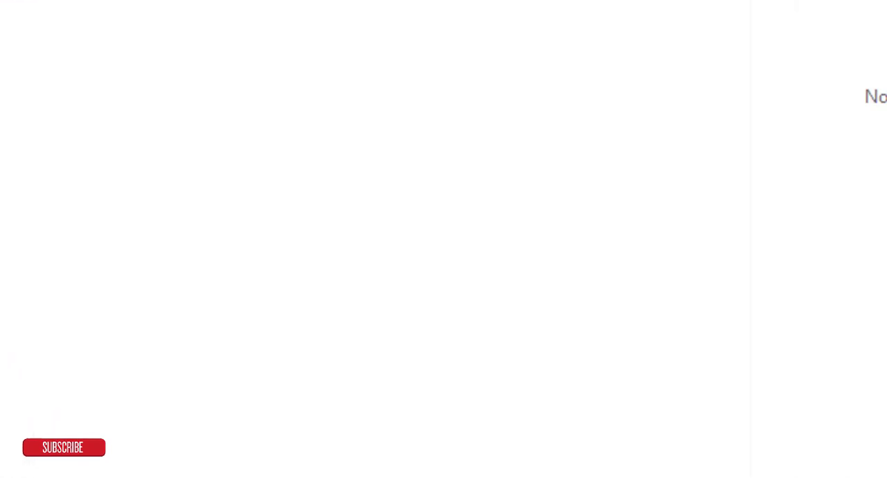
left_click(629, 427)
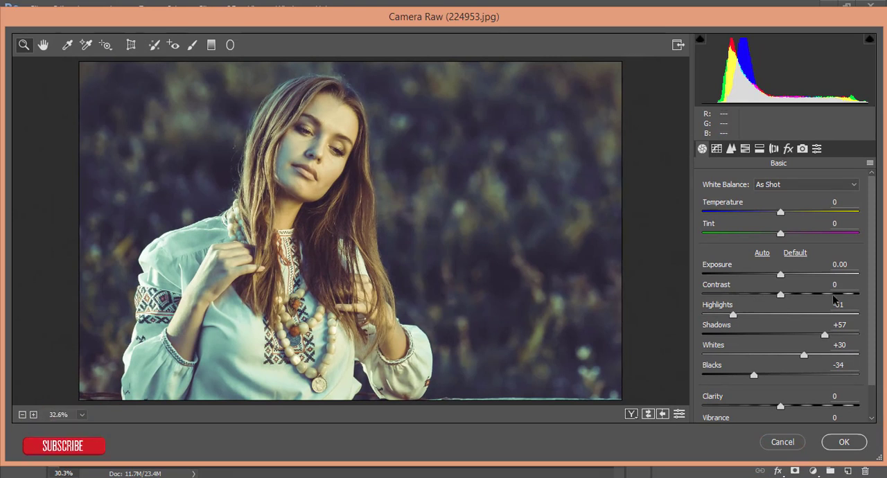
- Examine the preset's Basic adjustments, including Contrast, Highlights, Whites and Blacks
scroll(834, 298, "down", 1)
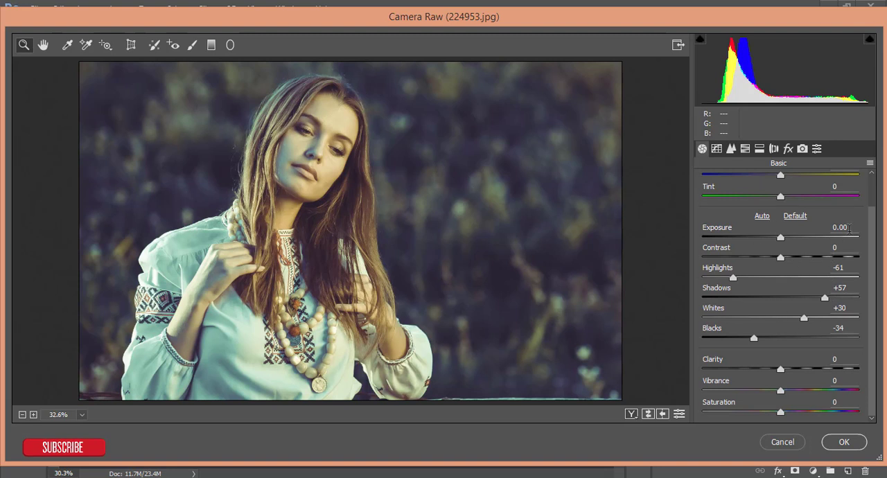
left_click(836, 247)
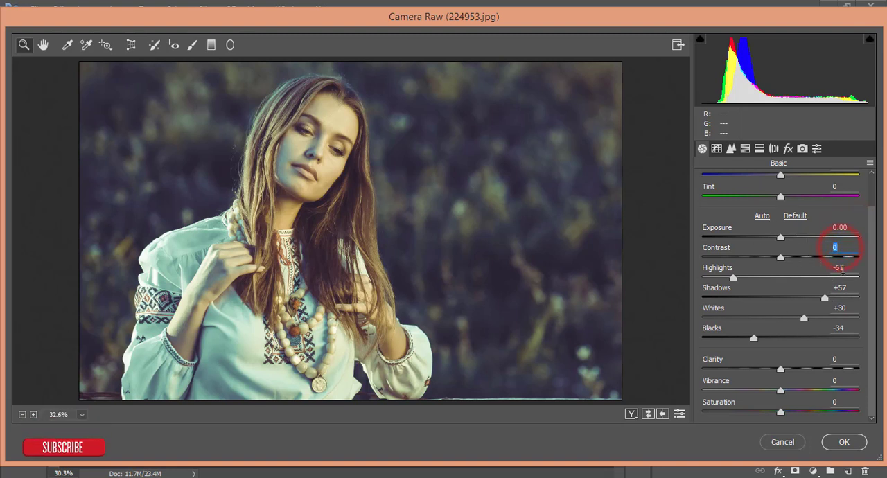
key("Tab")
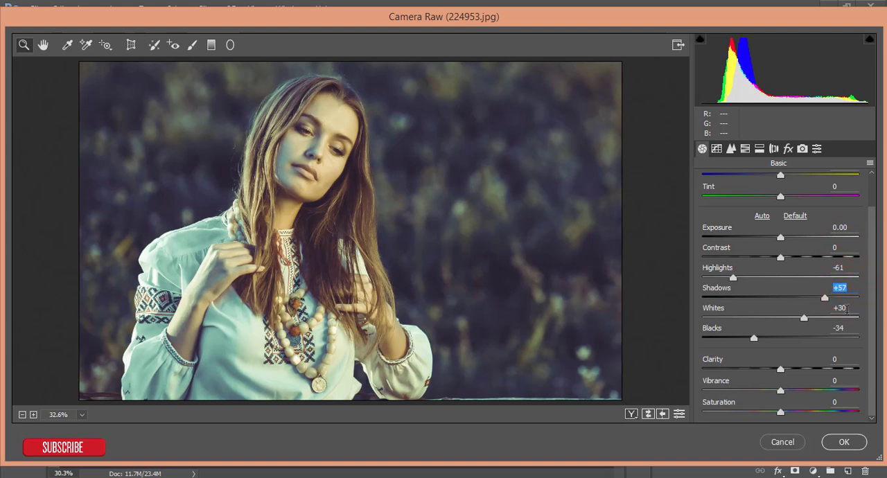
left_click(844, 309)
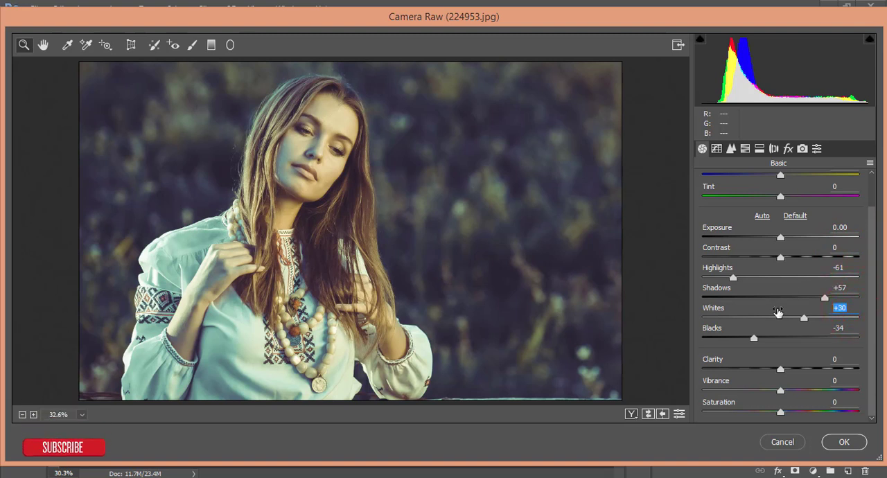
left_click(848, 330)
- Examine the Tone Curve's point curves for the RGB, Blue, Green and Red channels
left_click(717, 150)
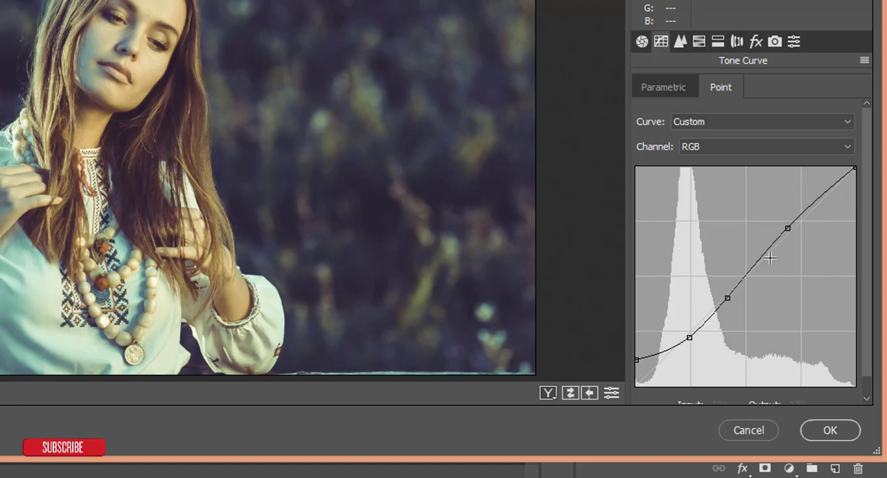
left_click(704, 147)
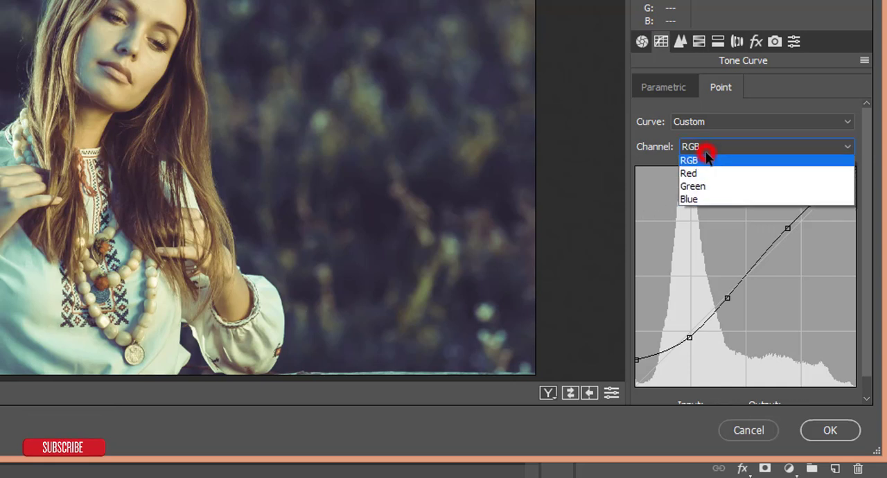
left_click(703, 202)
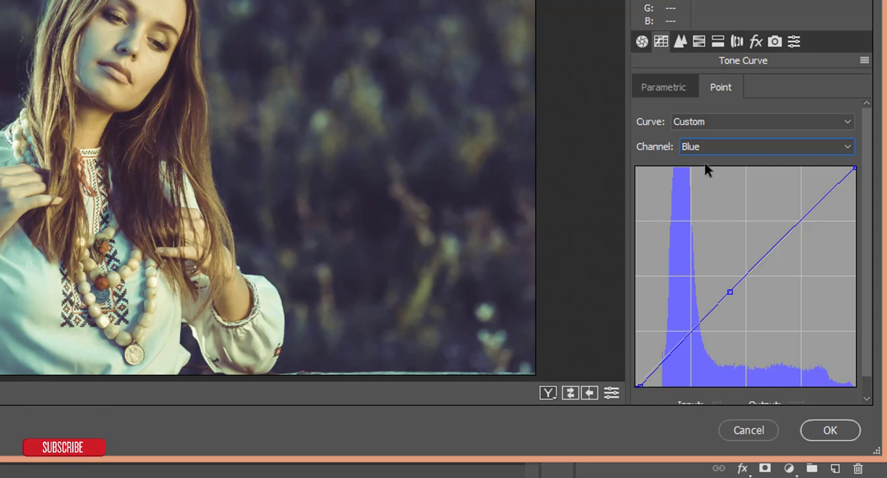
left_click(720, 146)
left_click(723, 184)
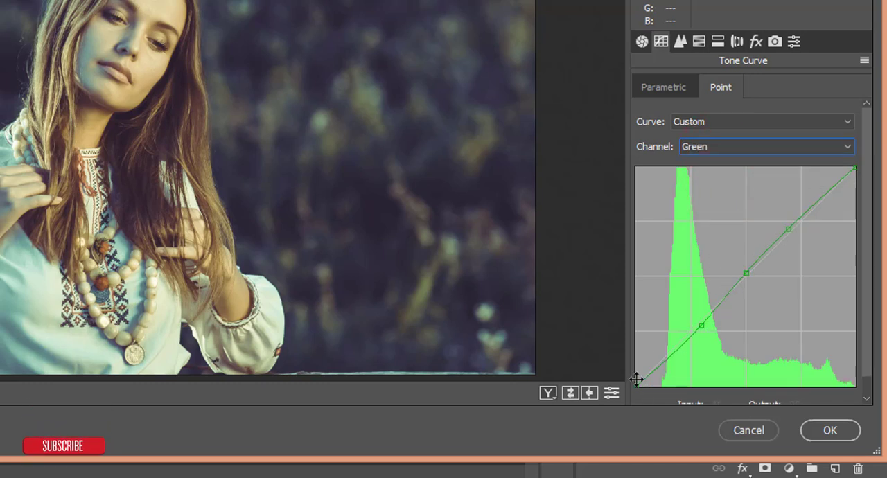
left_click(699, 325)
left_click(721, 146)
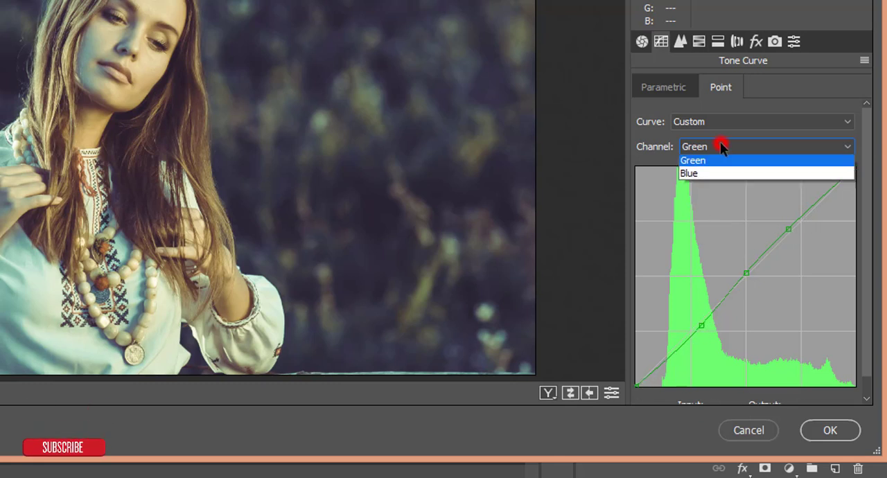
left_click(711, 173)
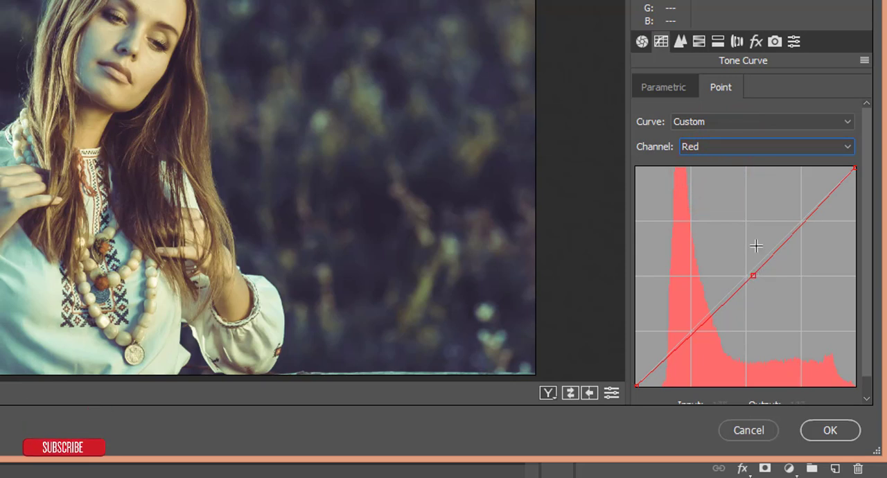
- Examine the Detail settings for sharpening amount, radius and detail, and for luminance noise reduction
left_click(679, 40)
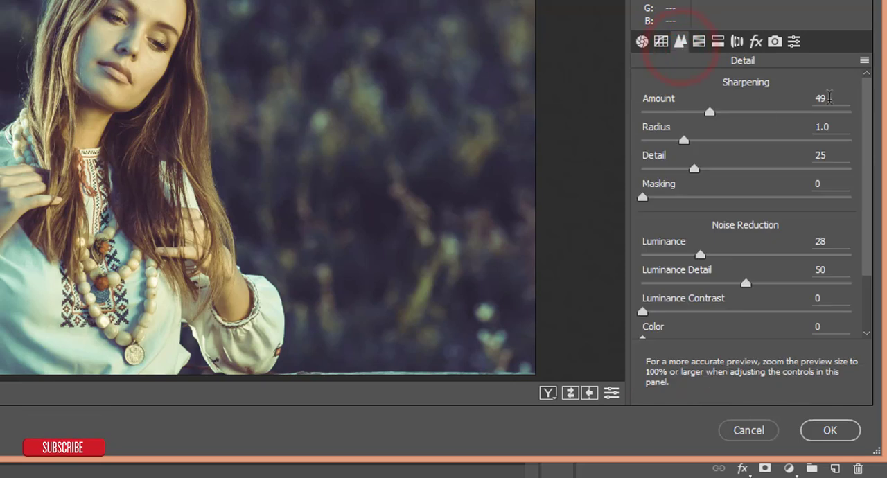
left_click(829, 98)
left_click(845, 126)
left_click(831, 155)
scroll(831, 240, "down", 1)
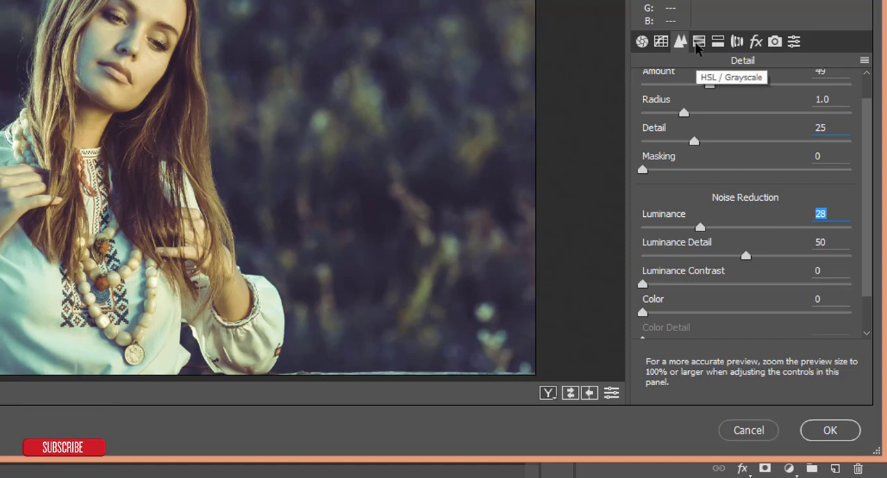
- Examine the HSL saturation settings for Oranges, Yellows, Greens, Aquas and Blues
left_click(697, 43)
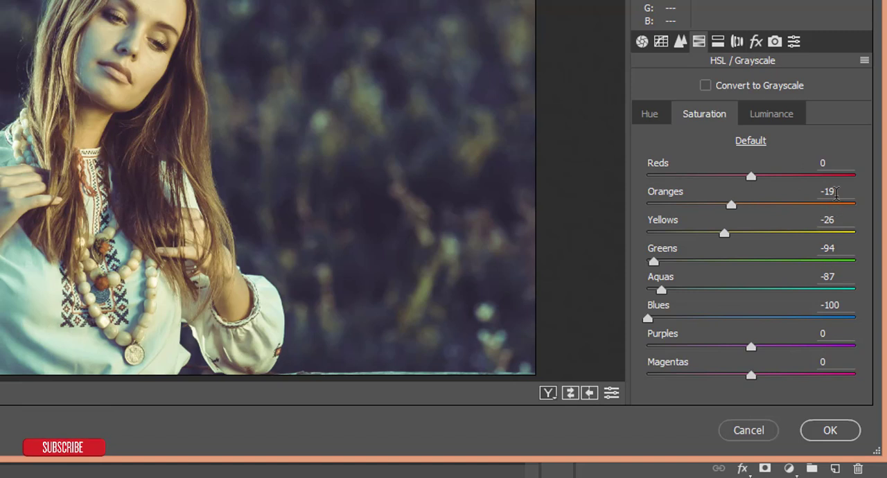
left_click(837, 192)
left_click(841, 220)
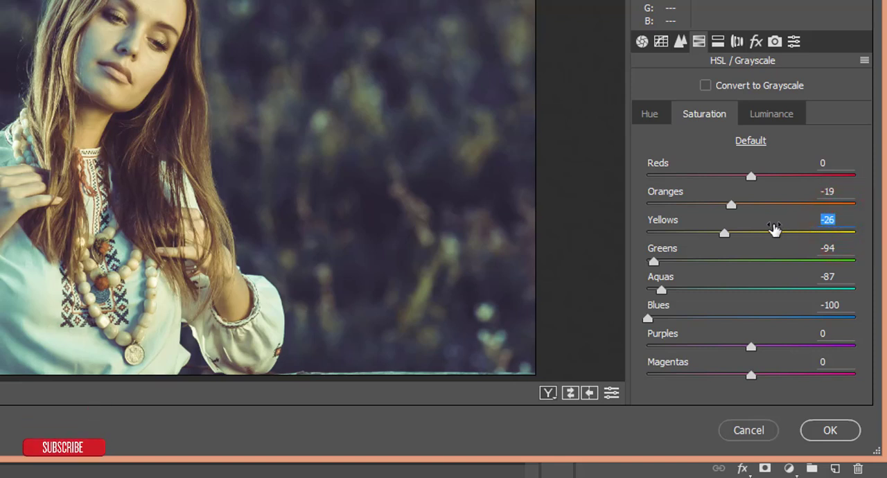
left_click(831, 249)
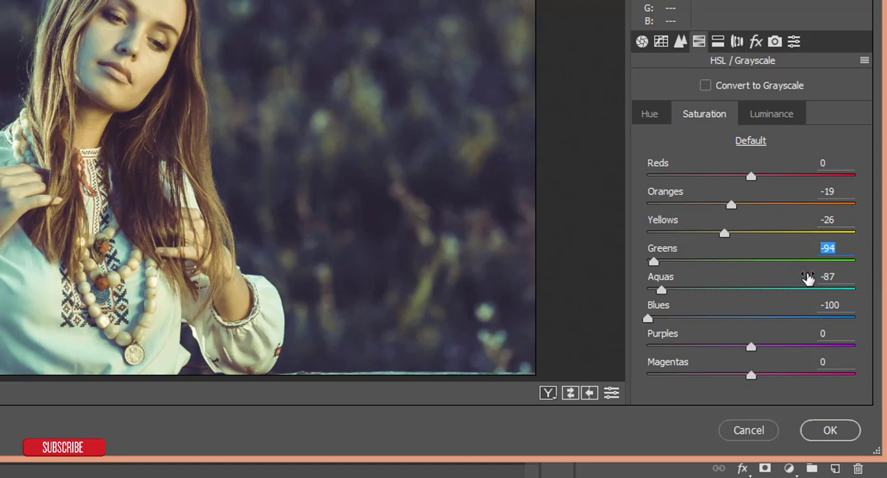
left_click(830, 277)
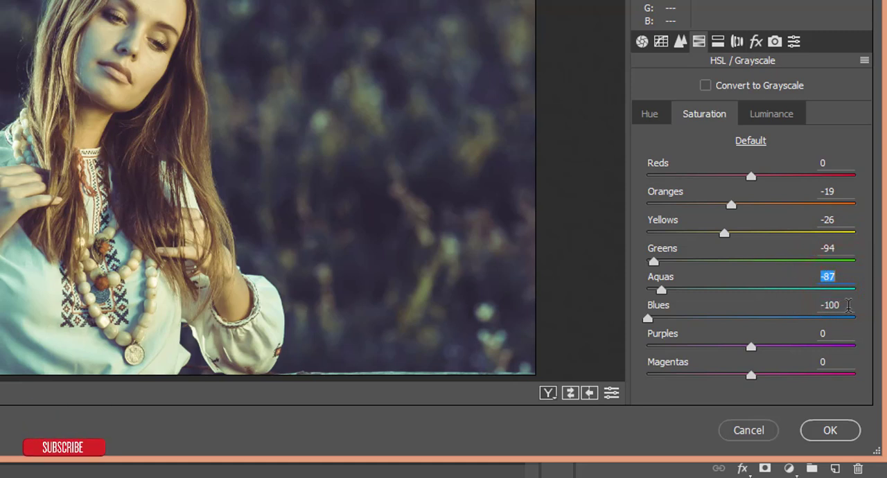
left_click(848, 305)
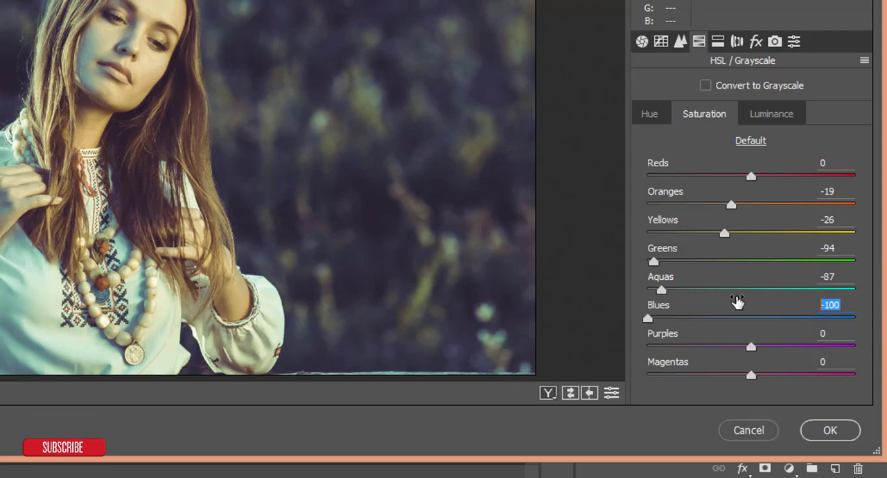
- Examine the HSL hue settings for Greens, Aquas and Blues
left_click(649, 114)
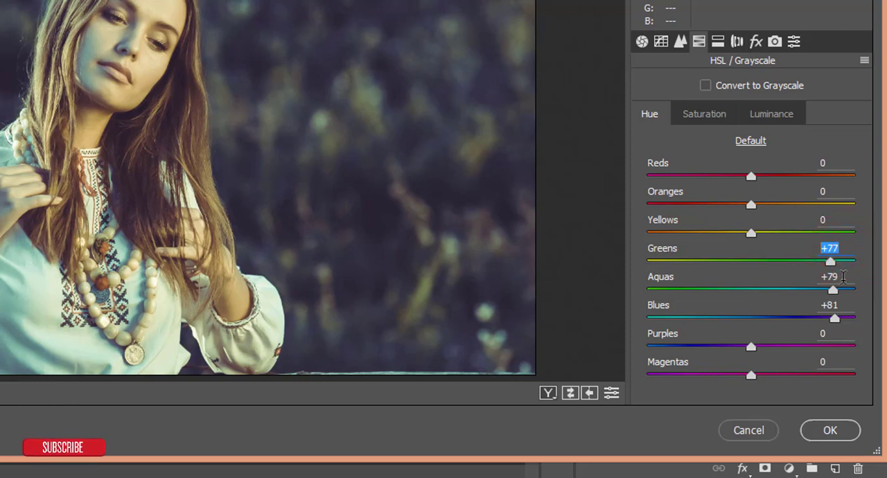
left_click_drag(843, 279, 762, 285)
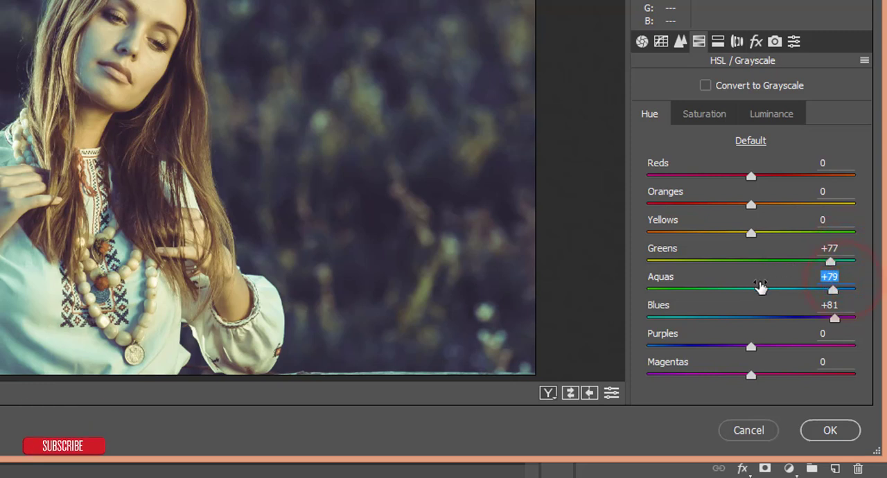
left_click(833, 305)
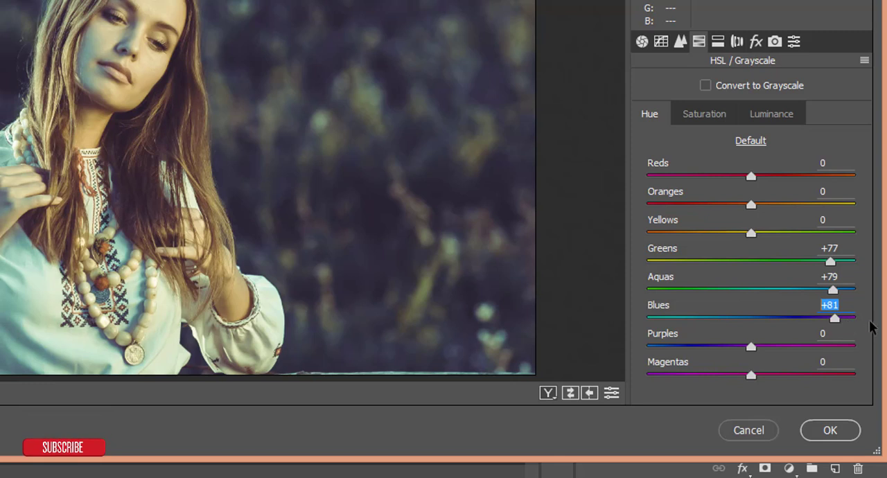
- Examine the HSL luminance settings for Greens and Aquas
left_click(703, 113)
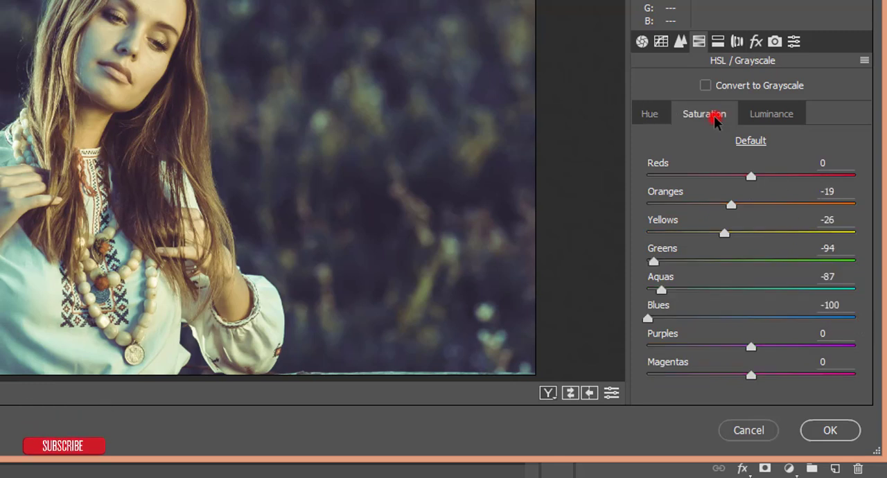
left_click(780, 115)
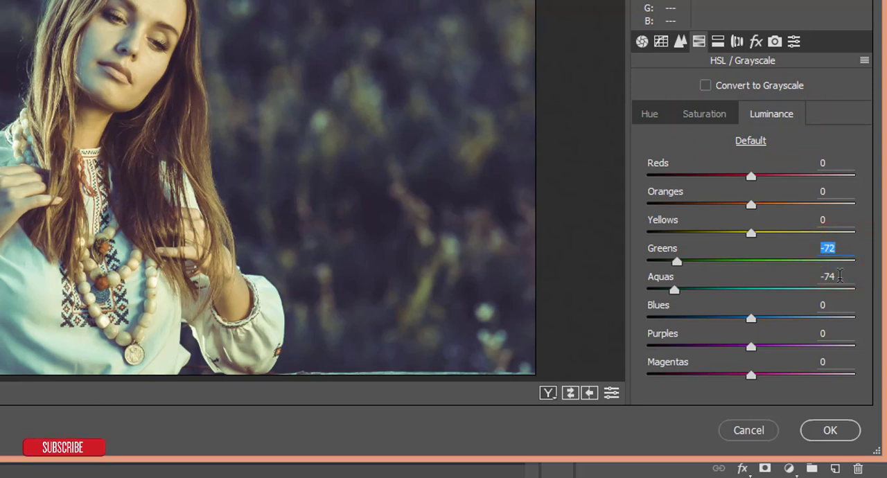
left_click(839, 277)
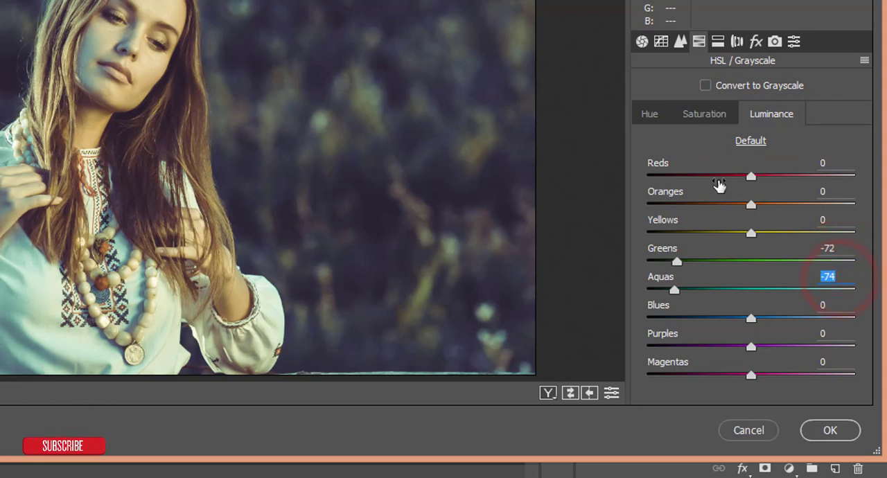
- Examine the Split Toning hue and saturation settings for the highlights and the shadows
left_click(717, 43)
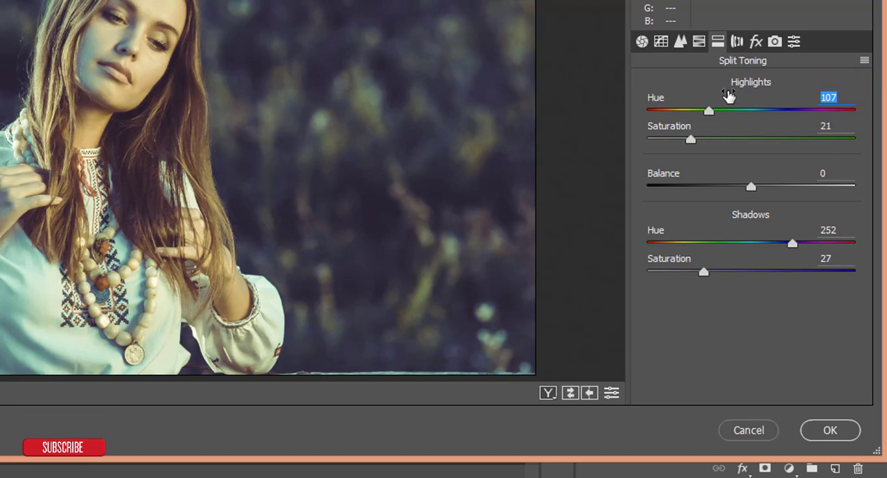
left_click(834, 126)
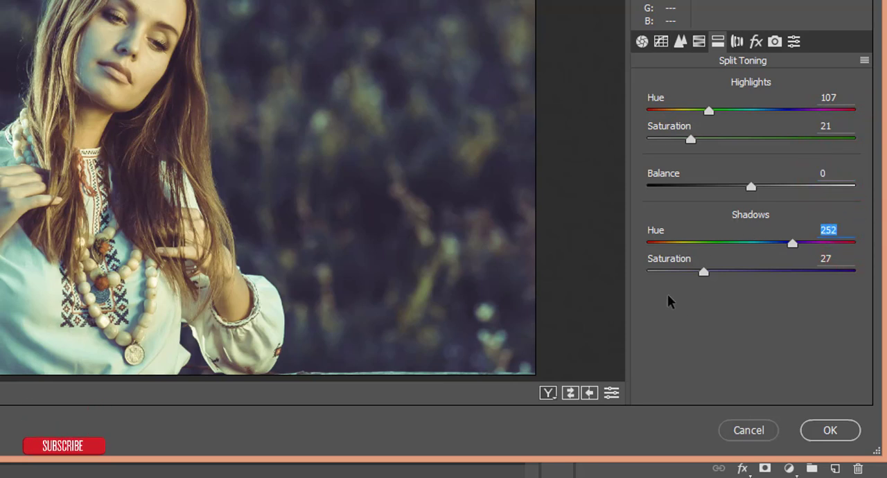
left_click(841, 258)
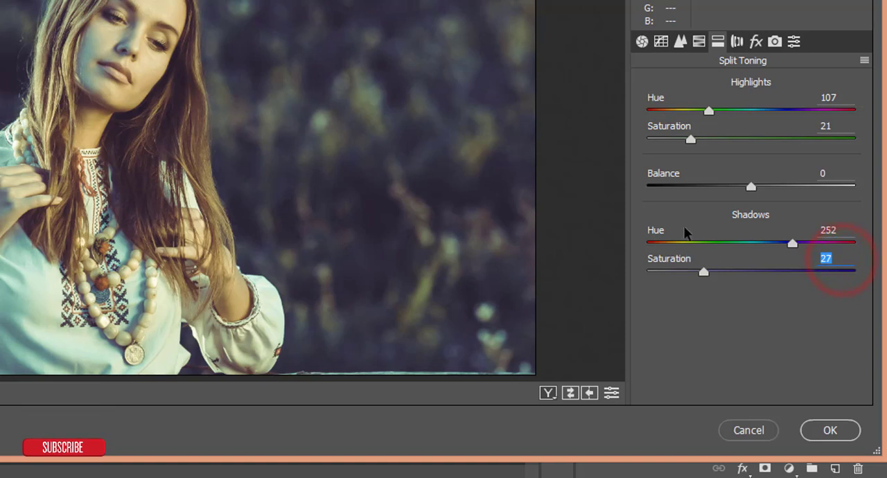
- Examine the Lens Corrections and Effects settings and the Camera Calibration hue and saturation of the Red, Green and Blue Primary
left_click(736, 41)
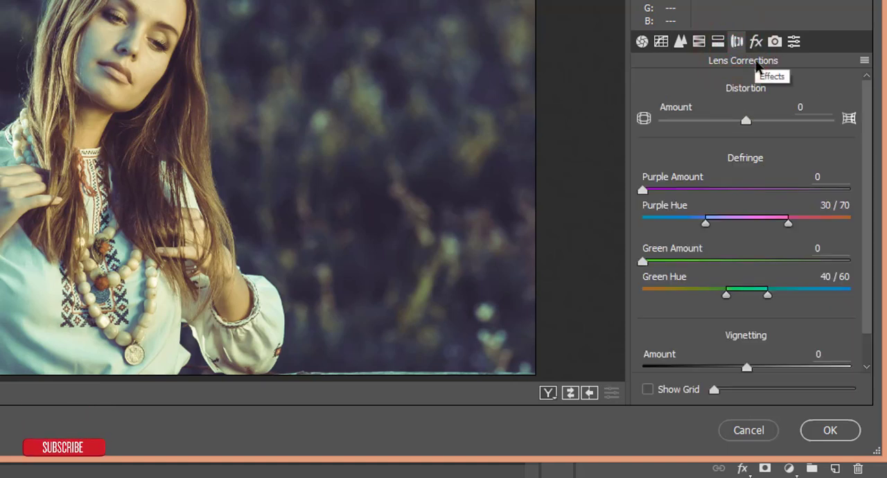
left_click(755, 41)
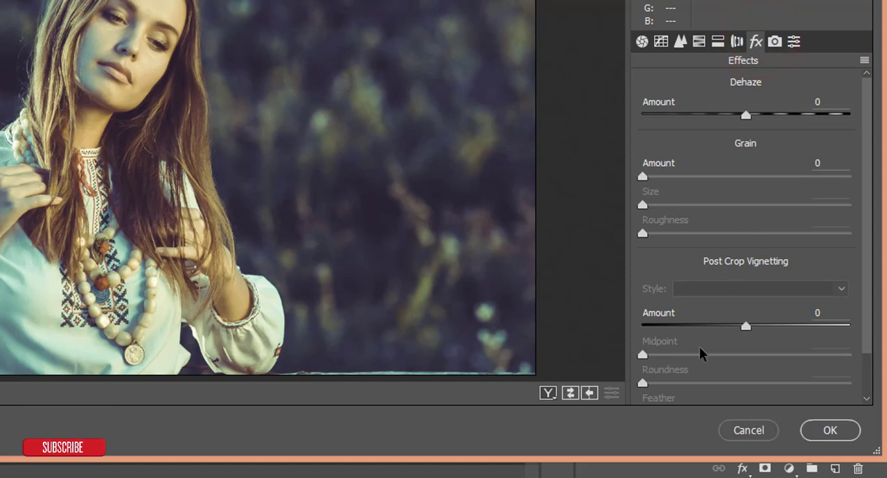
left_click(774, 42)
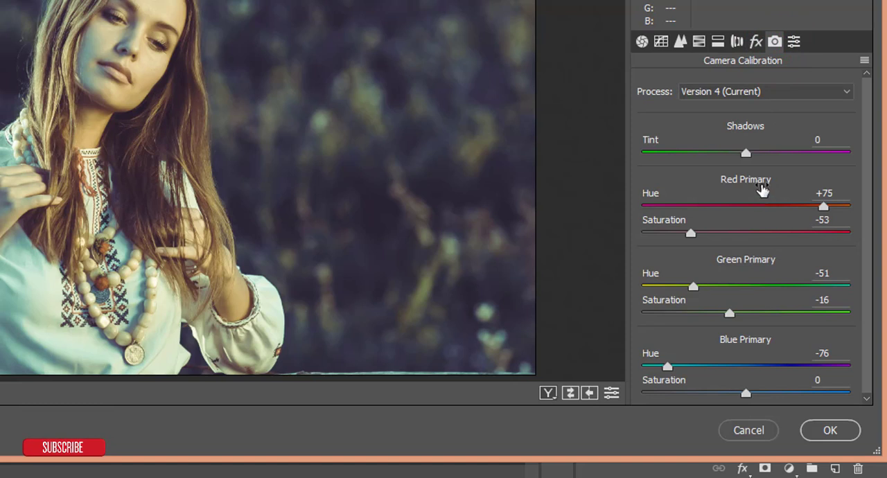
left_click(824, 194)
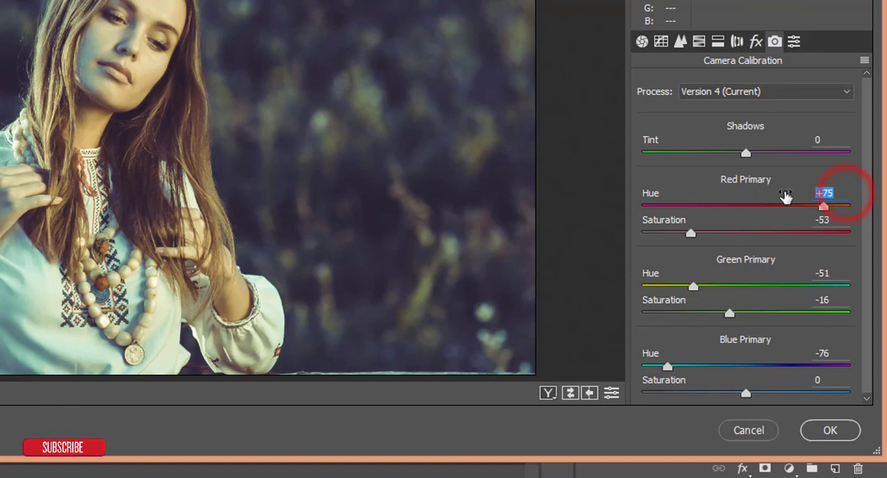
left_click(835, 220)
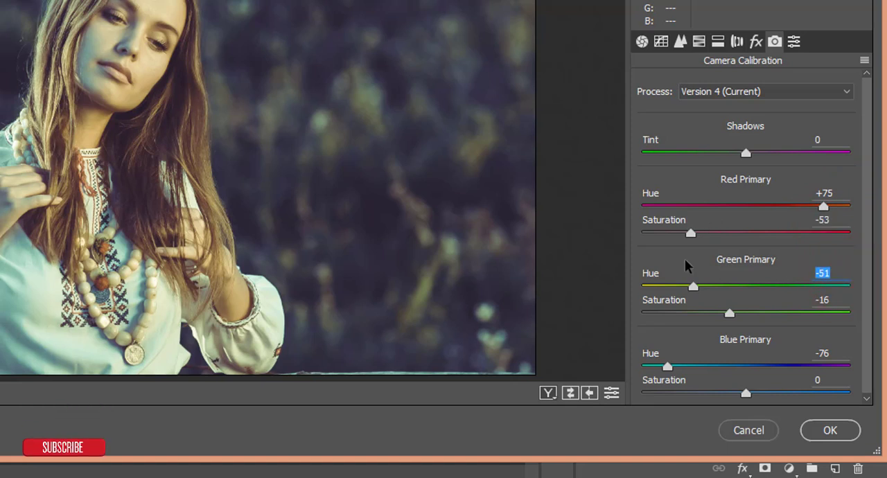
scroll(833, 339, "down", 1)
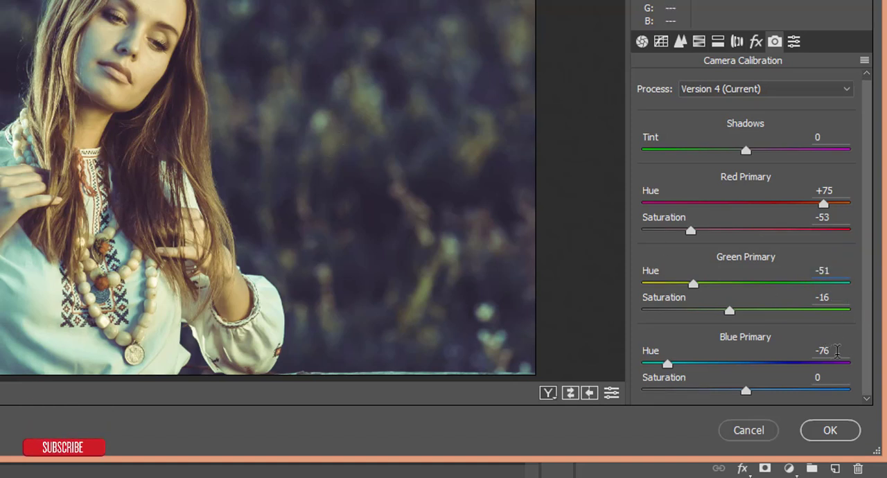
left_click(836, 351)
- Compare the portrait before and after side by side, and apply the Camera Raw grade to the layer
left_click(547, 393)
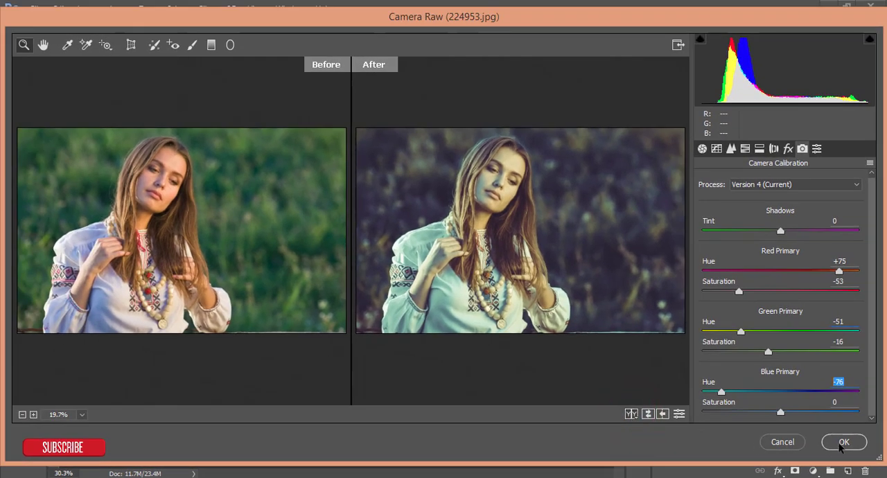
left_click(844, 441)
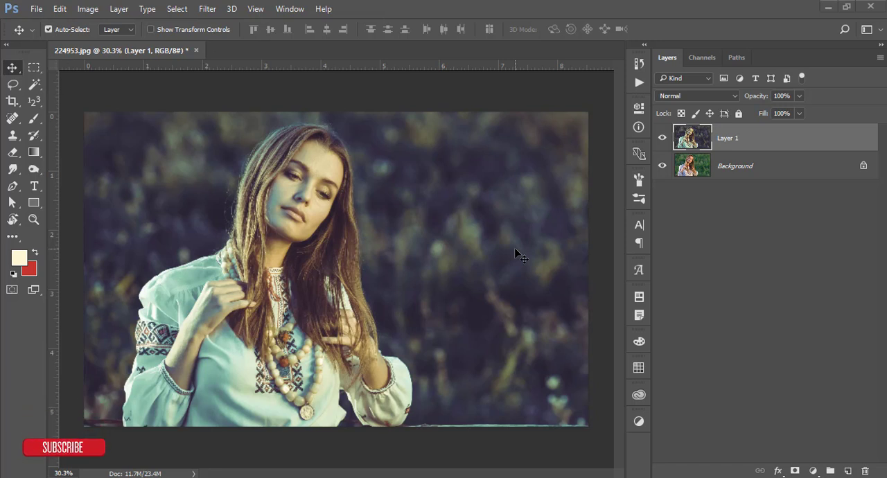
- Duplicate the graded Layer 1 and add a new empty layer above the copy
key("ctrl")
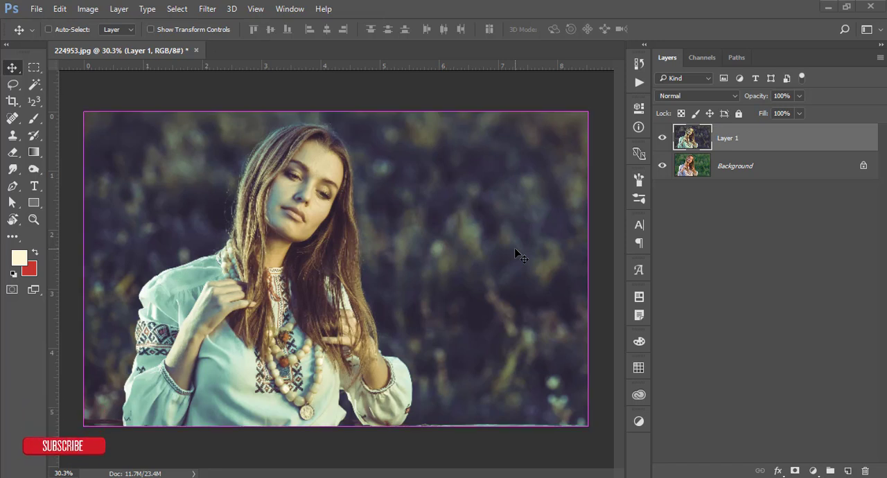
key("ctrl+j")
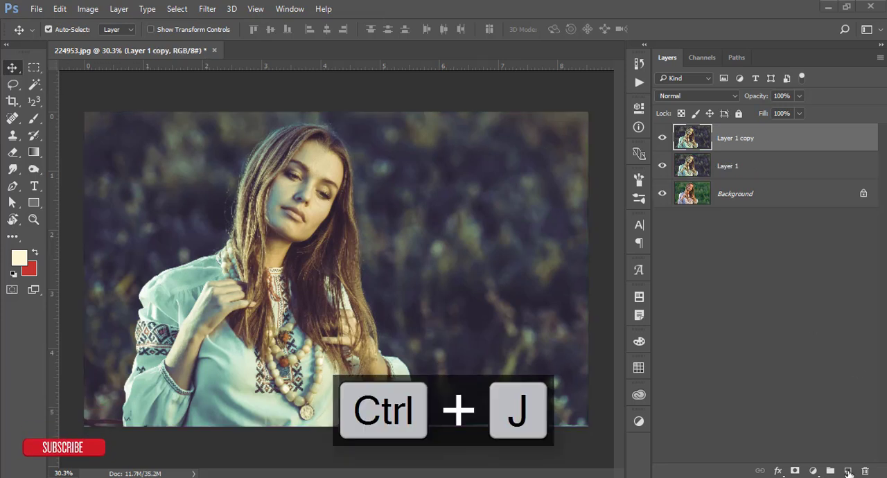
left_click(847, 470)
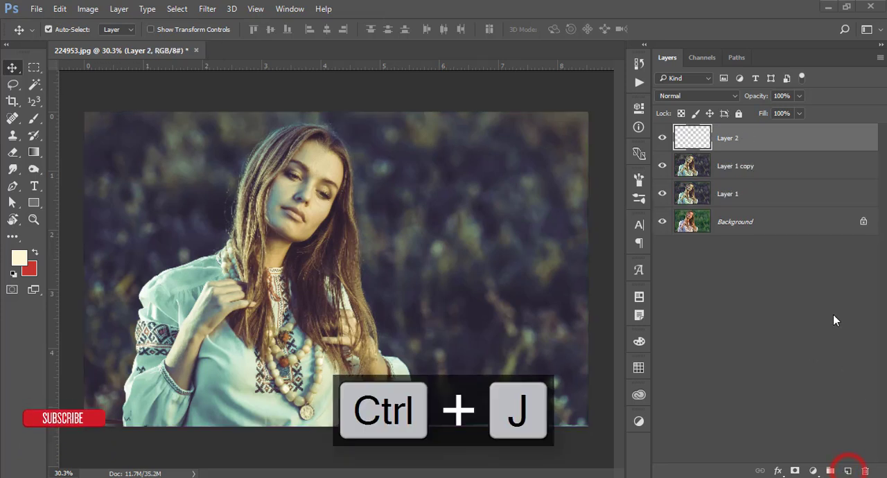
- Set the foreground color to the pale cream #fff4d5
left_click(20, 258)
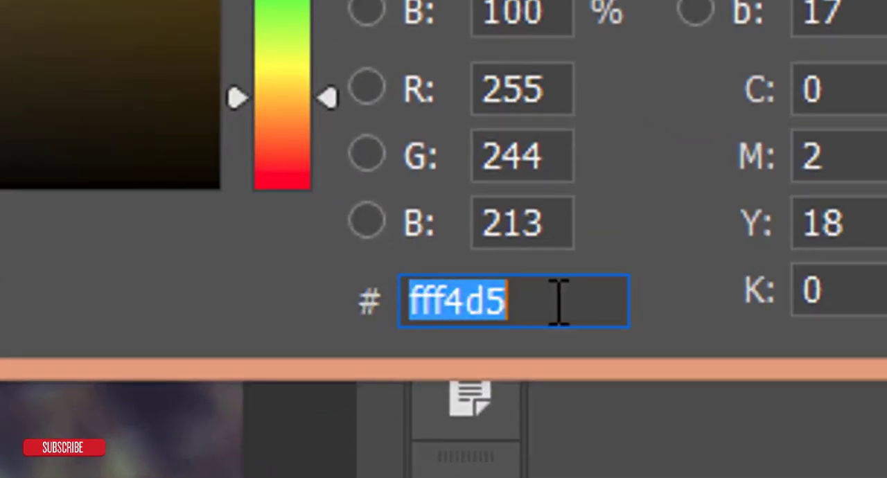
left_click(565, 300)
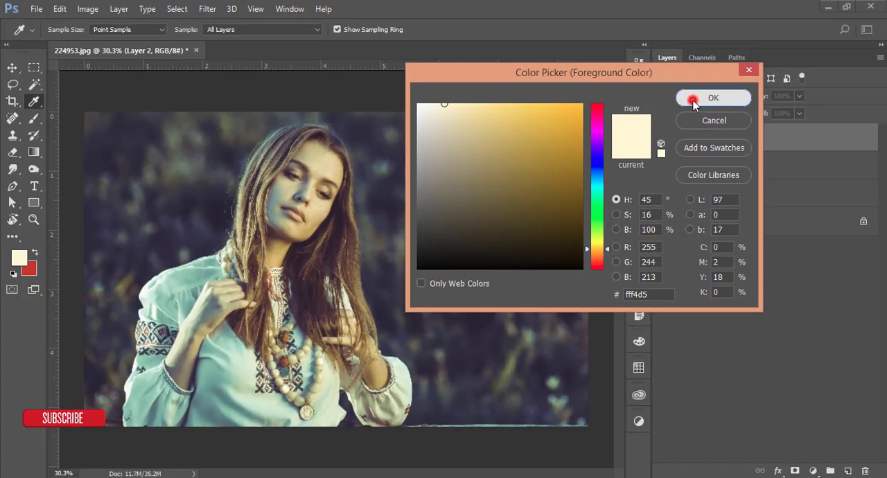
left_click(693, 95)
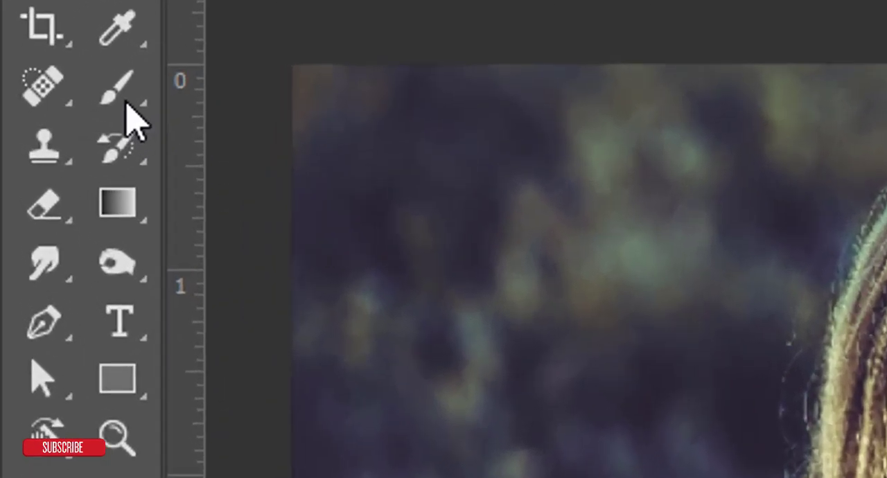
- Choose the Brush tool with a soft round tip at size 146
left_click(50, 112)
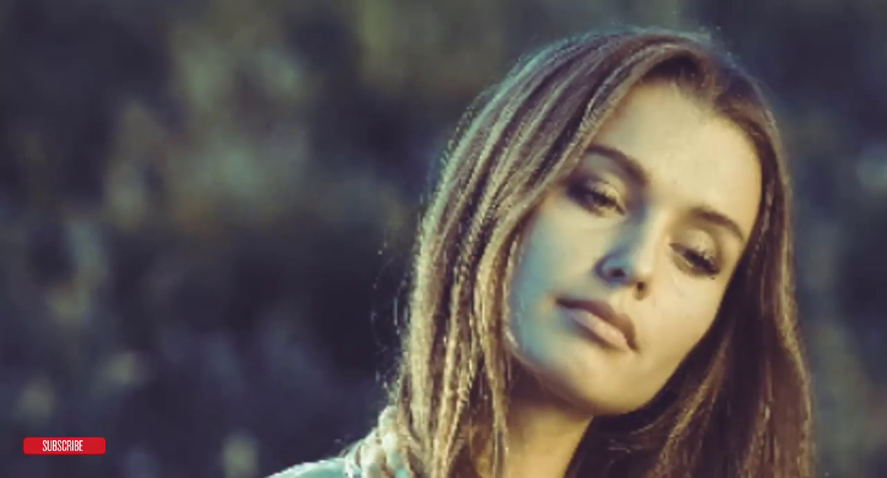
right_click(69, 30)
left_click(136, 323)
left_click_drag(218, 98, 323, 101)
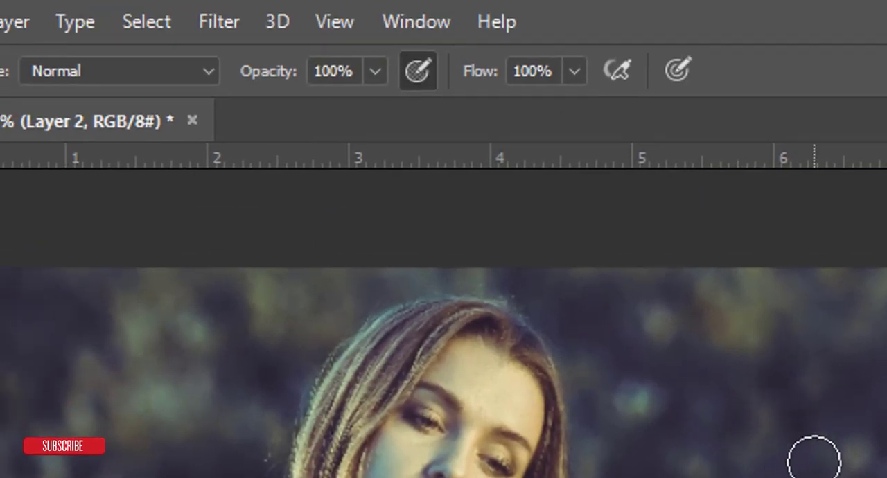
- With brush opacity and flow at 100%, paint a single soft dab in the background to the right of the woman's head
left_click(375, 71)
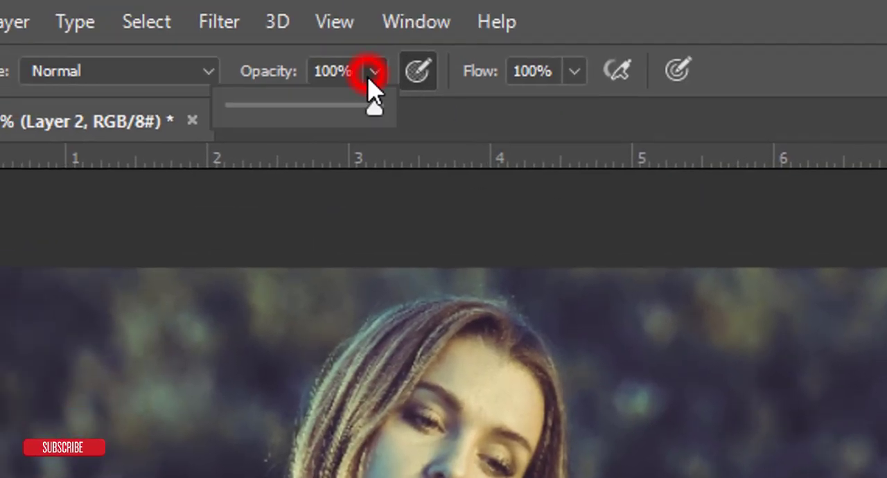
left_click_drag(374, 109, 407, 112)
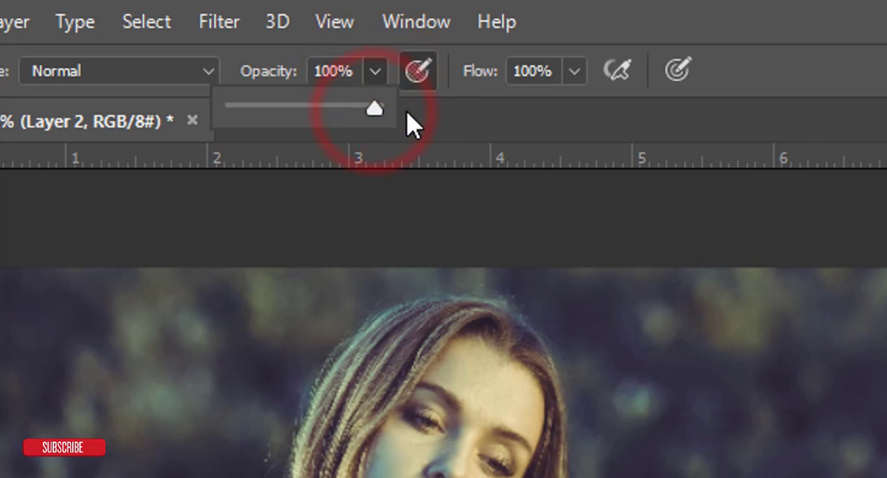
left_click(573, 71)
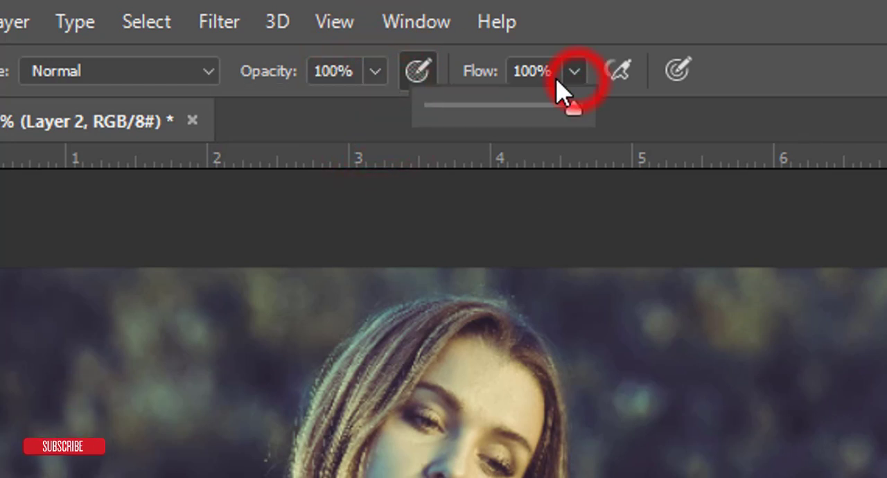
left_click(419, 71)
left_click(424, 72)
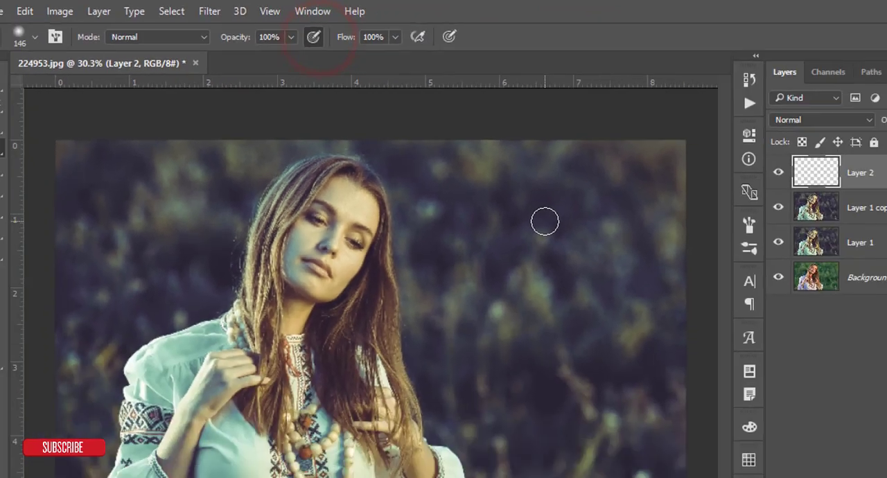
left_click_drag(476, 176, 558, 189)
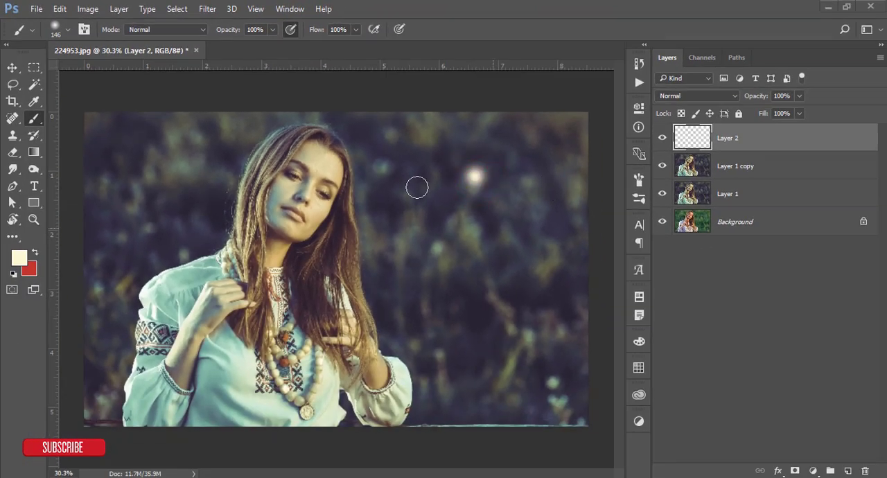
- Enlarge the light dab to about 2031%, move its center above the photo's upper edge, and compare the image with and without the glow
left_click(12, 67)
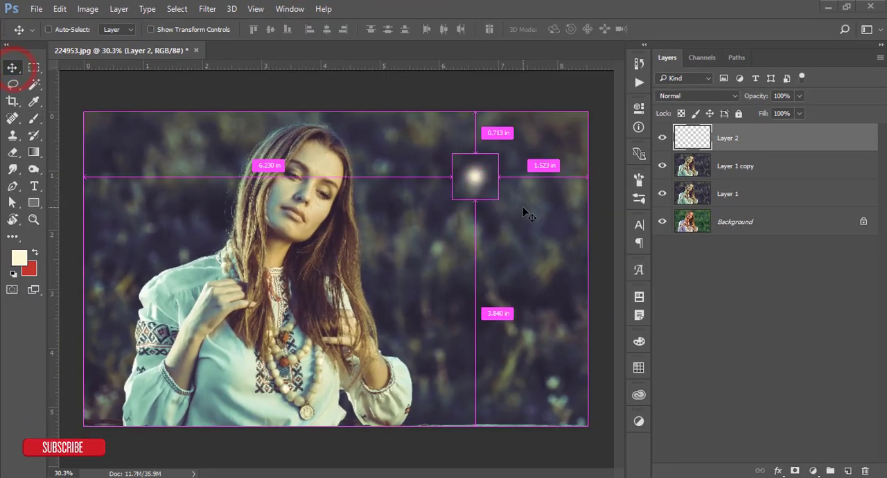
key("ctrl+t")
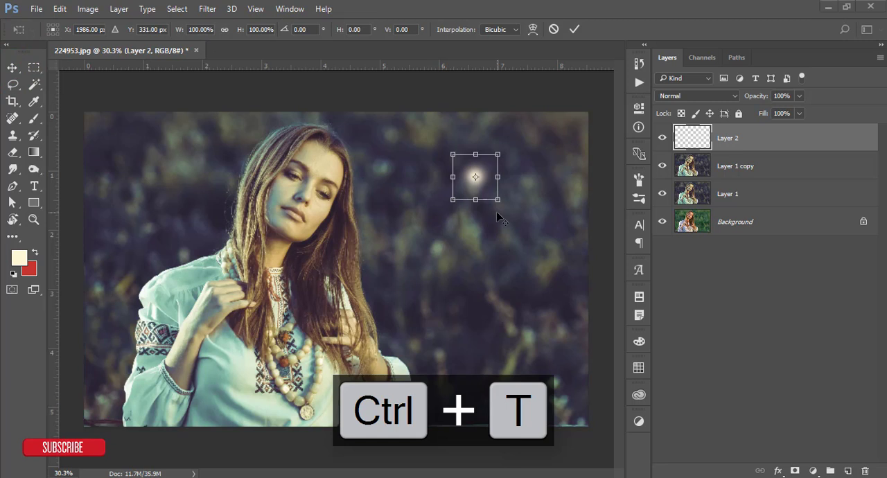
scroll(496, 211, "down", 3)
mouse_move(413, 236)
left_mouse_down()
mouse_move(478, 336)
mouse_move(590, 462)
left_mouse_up()
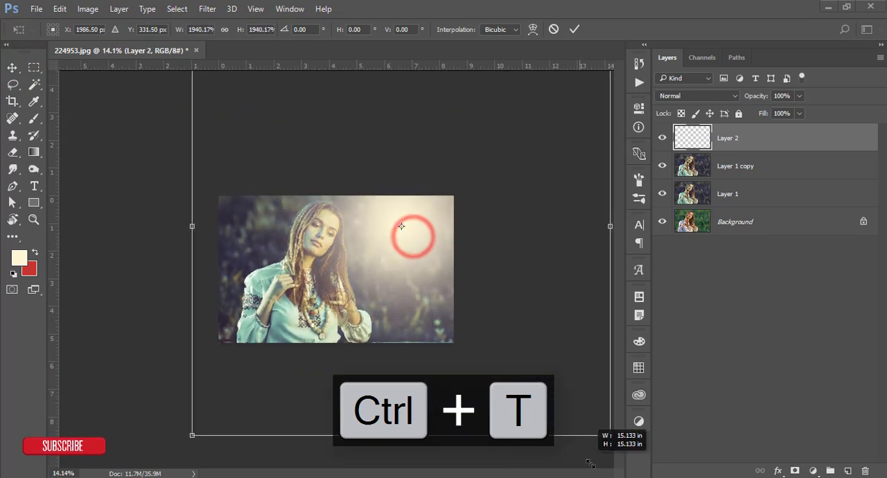
left_click_drag(424, 307, 425, 230)
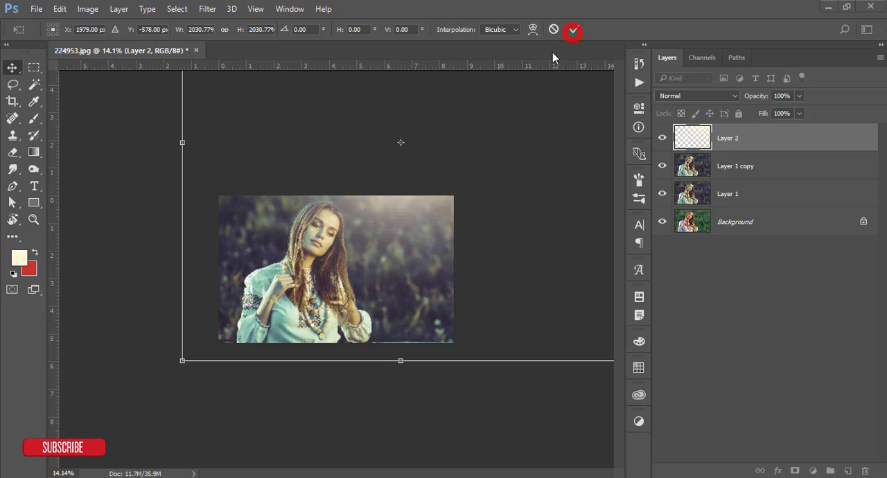
left_click(572, 30)
key("ctrl+0")
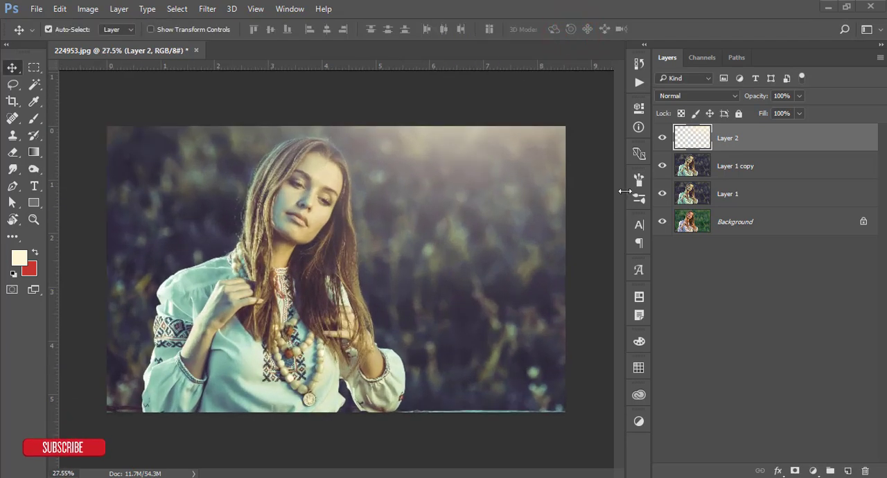
left_click(662, 138)
left_click(662, 138)
- Add a Levels adjustment layer above the glow layer and set its black input level to 6
left_click(813, 471)
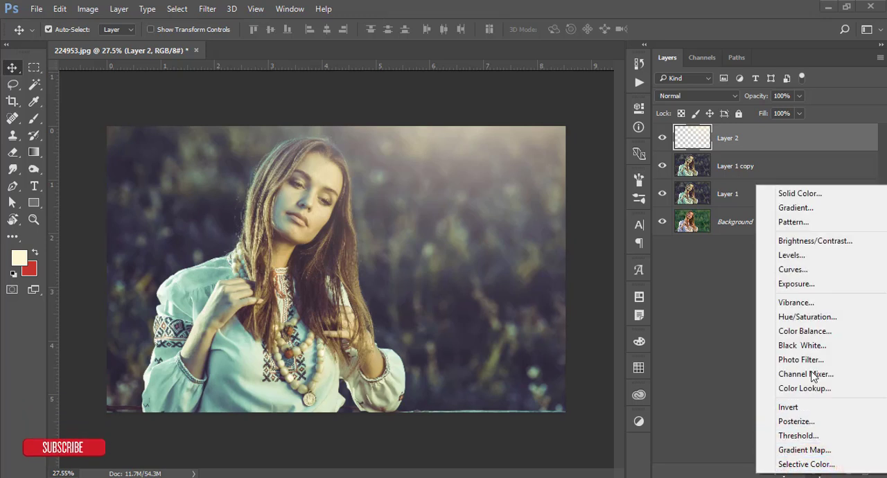
left_click(812, 255)
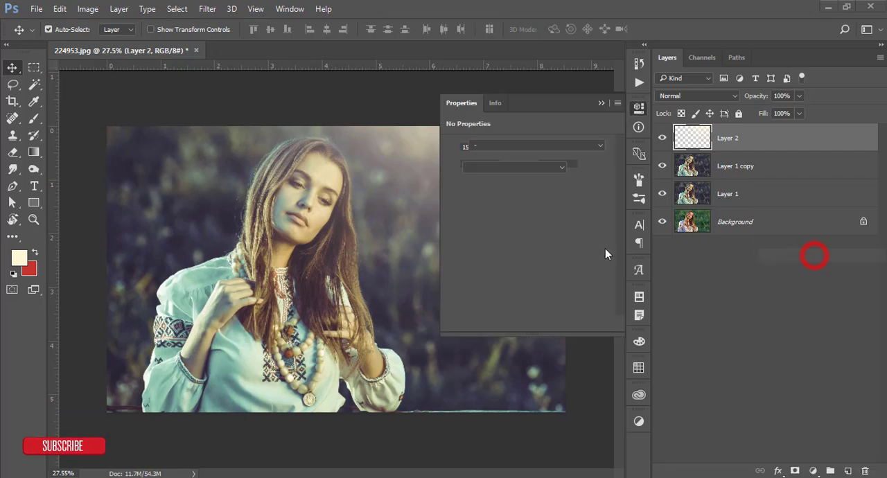
left_click_drag(465, 236, 468, 236)
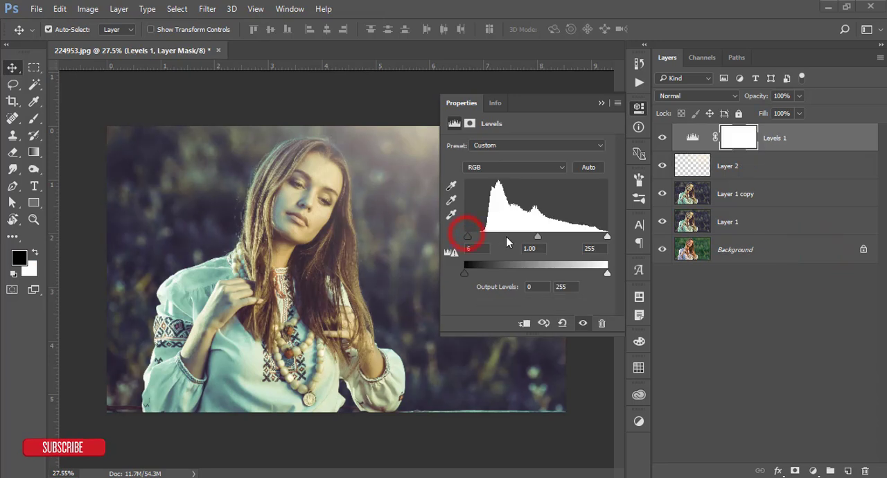
- Set the Levels adjustment's midtone input level to 1.09 and collapse its properties
left_click_drag(537, 236, 533, 236)
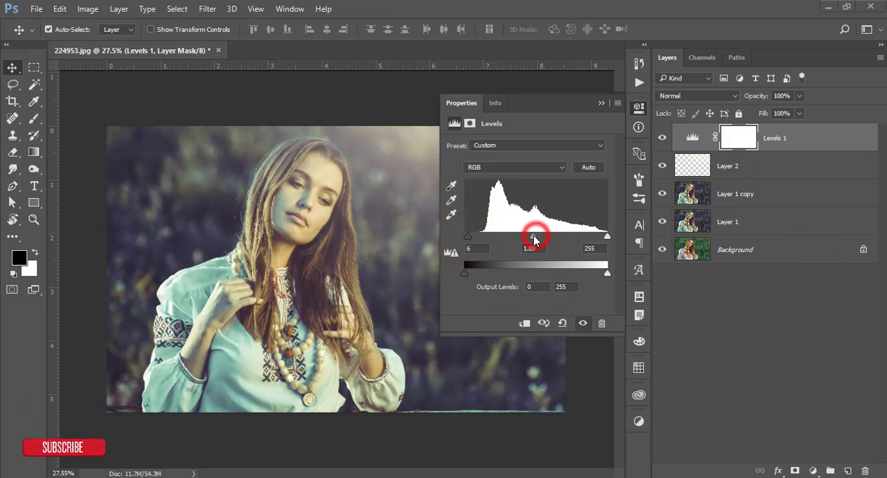
left_click(600, 104)
- Group all four layers above the Background, and stamp the visible image onto a new layer above the group
left_click(790, 158, "ctrl")
left_click(792, 200, "ctrl")
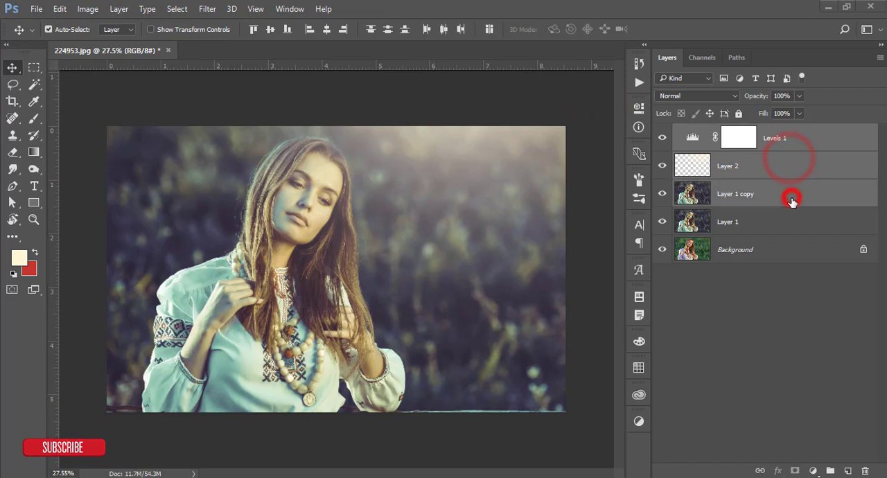
left_click(792, 221)
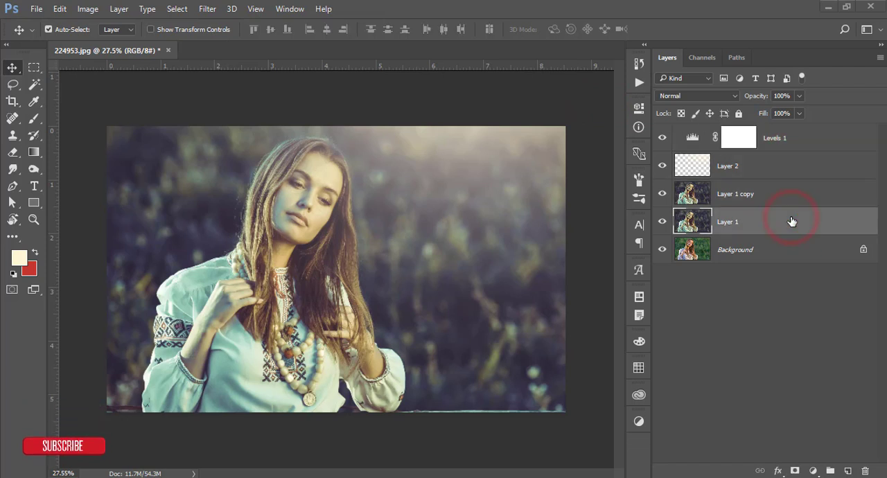
left_click(798, 143, "shift")
key("ctrl+g")
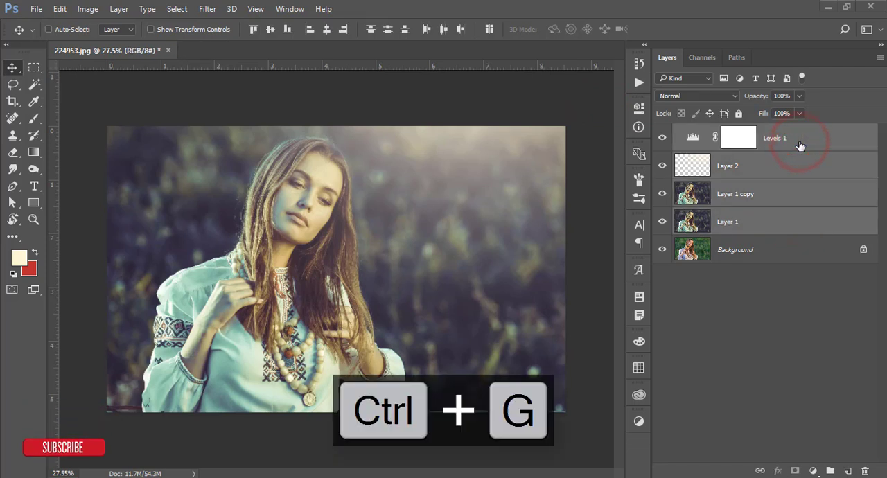
key("ctrl+shift+alt+e")
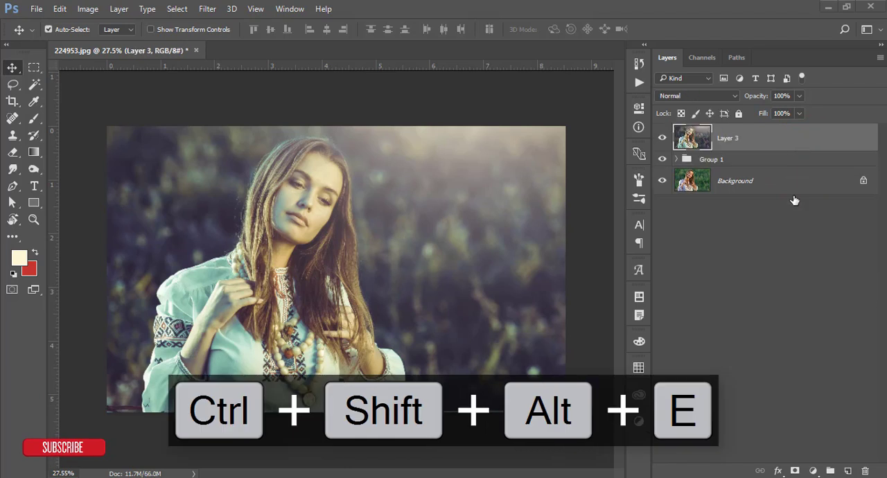
- Duplicate the stamped layer and set the duplicate's blend mode to Screen
key("ctrl+j")
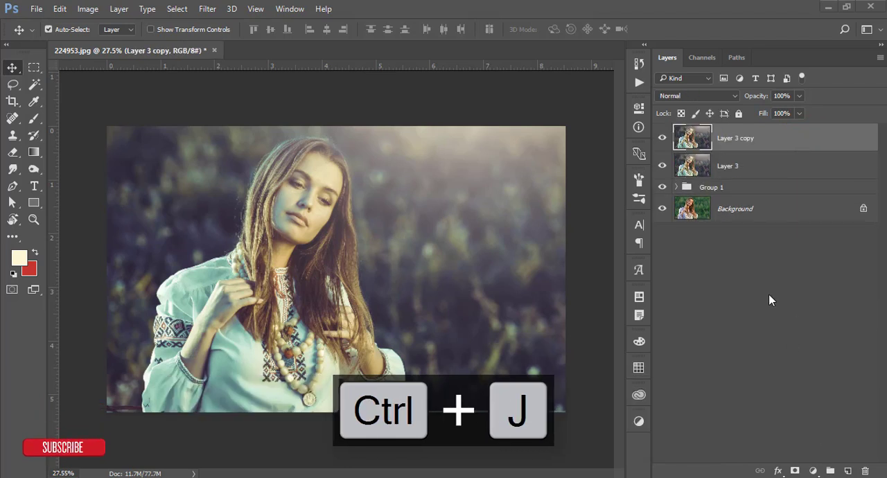
left_click(699, 98)
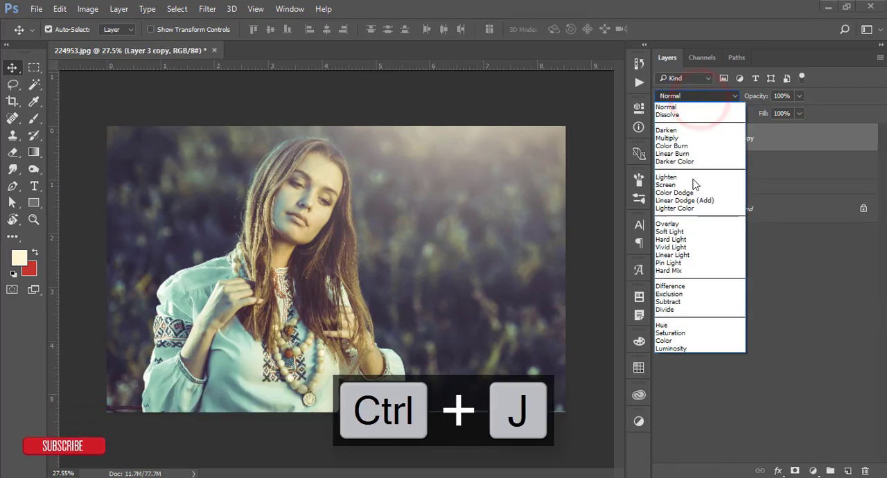
left_click(669, 186)
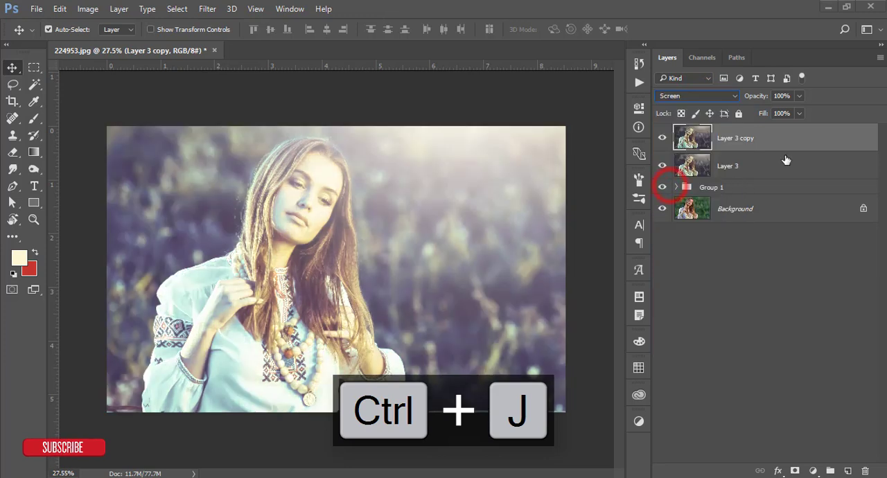
- In the Screen layer's blending options, split the Underlying Layer's black Blend If threshold to 148 / 236
right_click(791, 147)
left_click(553, 87)
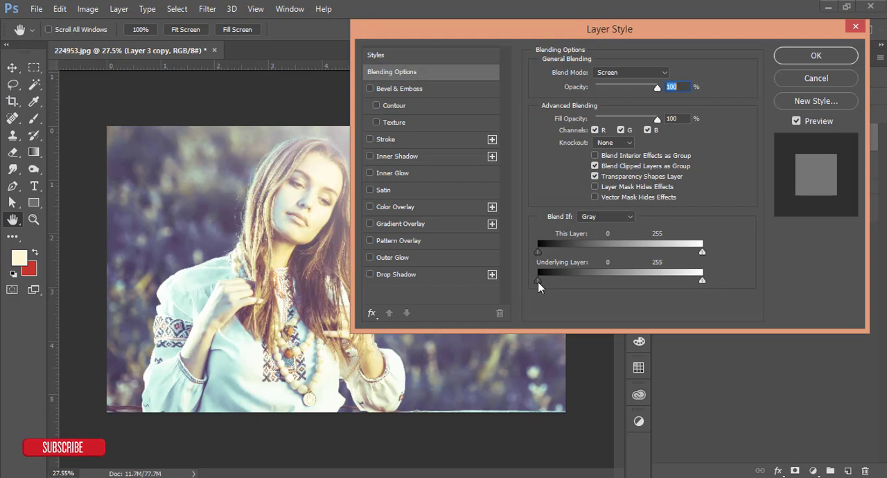
left_click_drag(537, 282, 634, 280)
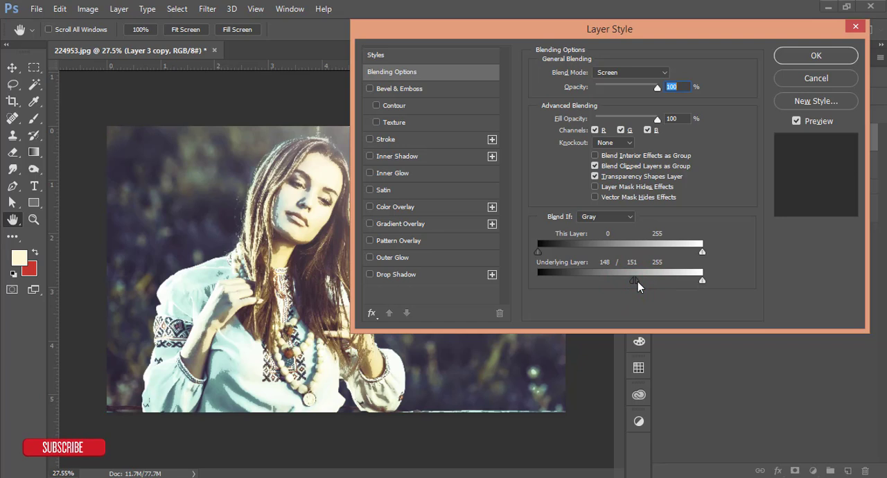
left_click_drag(637, 281, 690, 281)
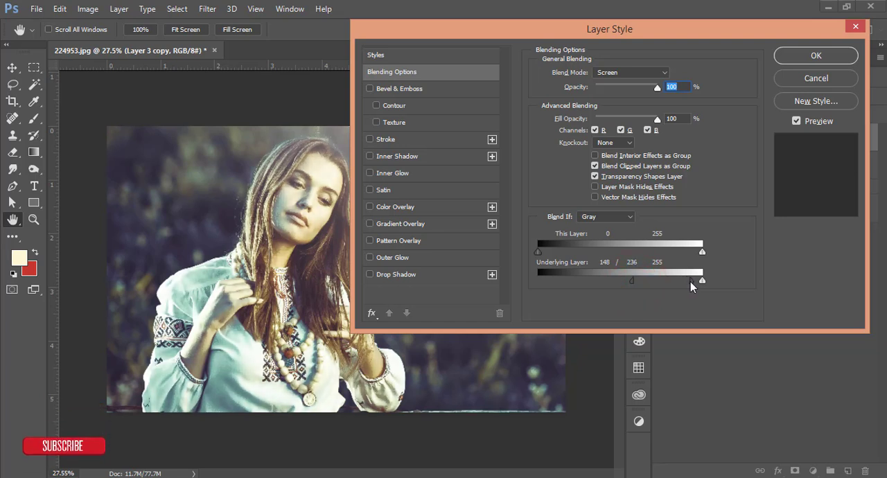
left_click(816, 55)
- Add a layer mask to the Screen layer and fill it with the picture using Apply Image
left_click(795, 470)
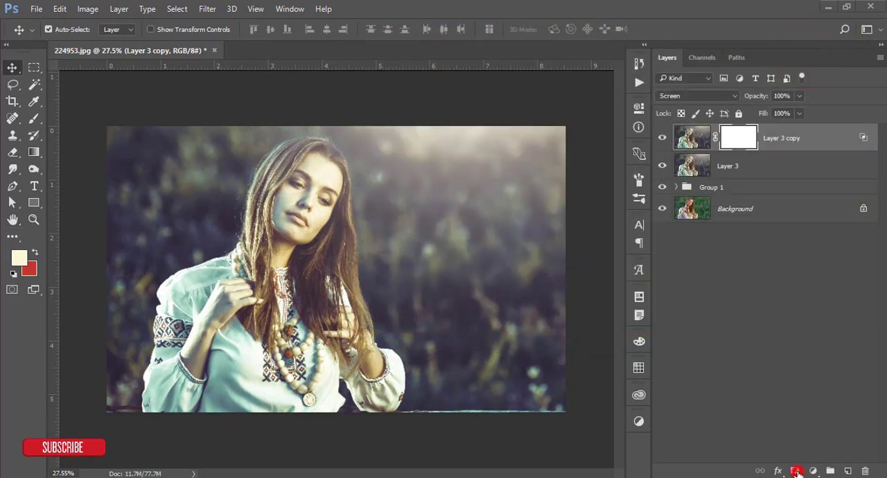
left_click(88, 10)
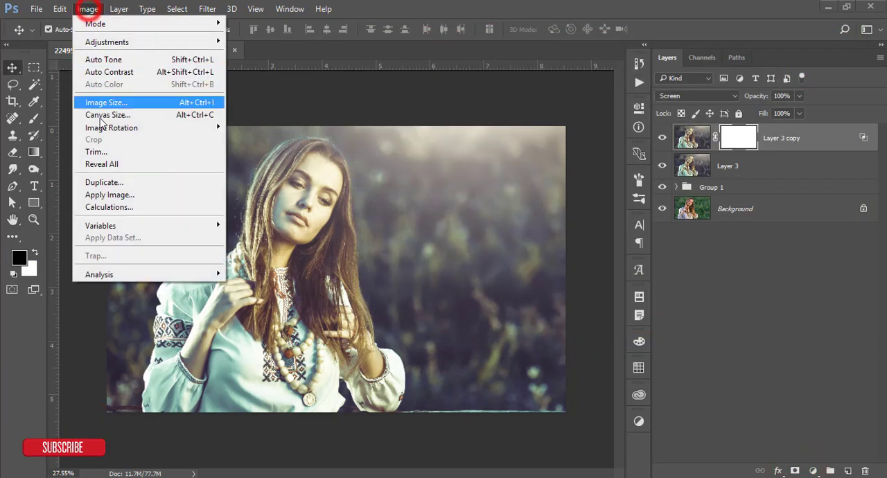
left_click(111, 195)
left_click(769, 60)
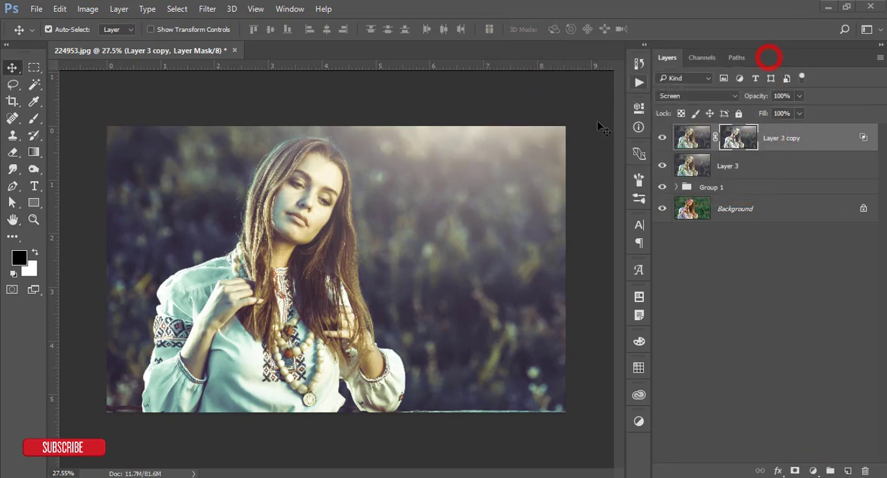
- Compare the photo with and without the Screen layer, and reduce that layer's fill to 65%
left_click(664, 139)
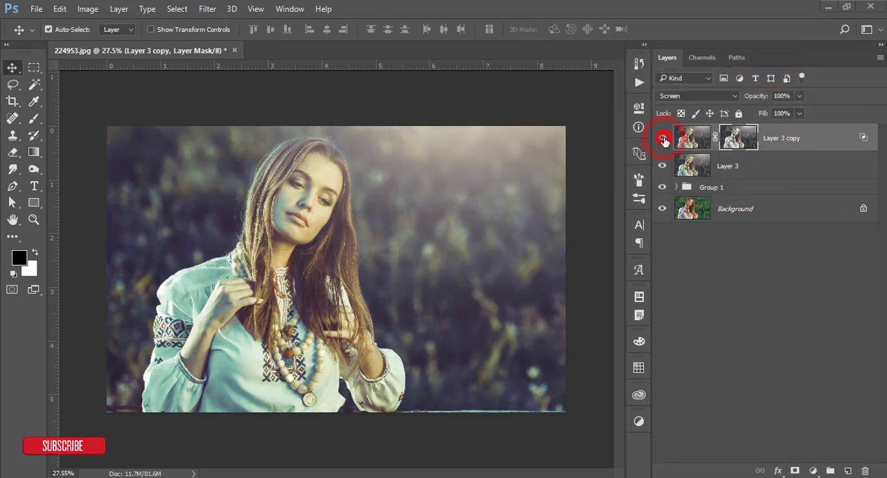
left_click(663, 139)
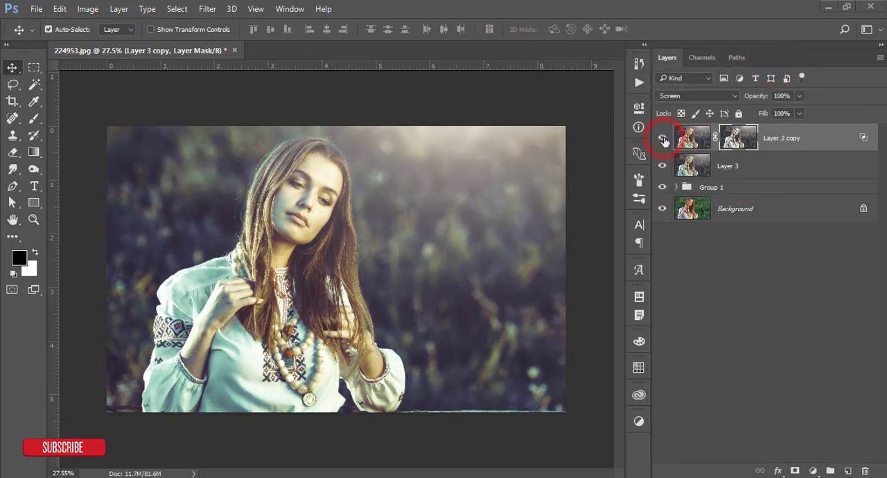
left_click(797, 113)
left_click_drag(796, 130, 779, 132)
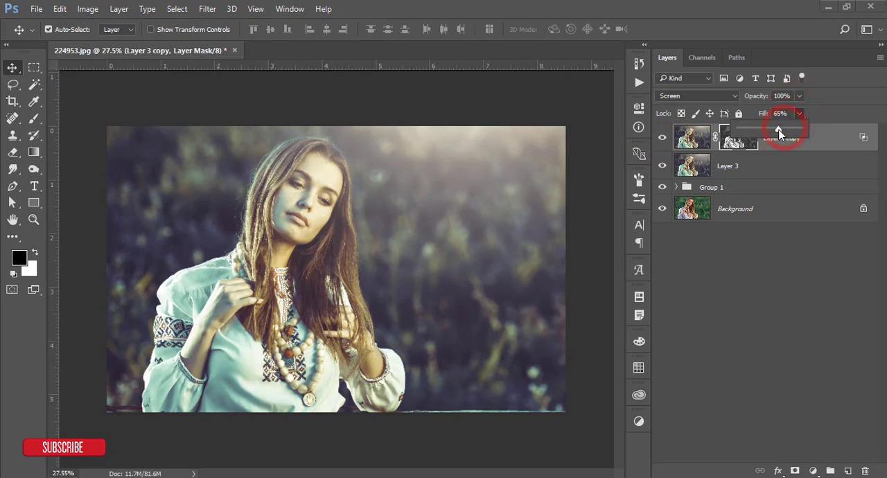
- Group Layer 3 with its Screen copy, and stamp the visible image onto a new layer above that group
left_click(772, 263)
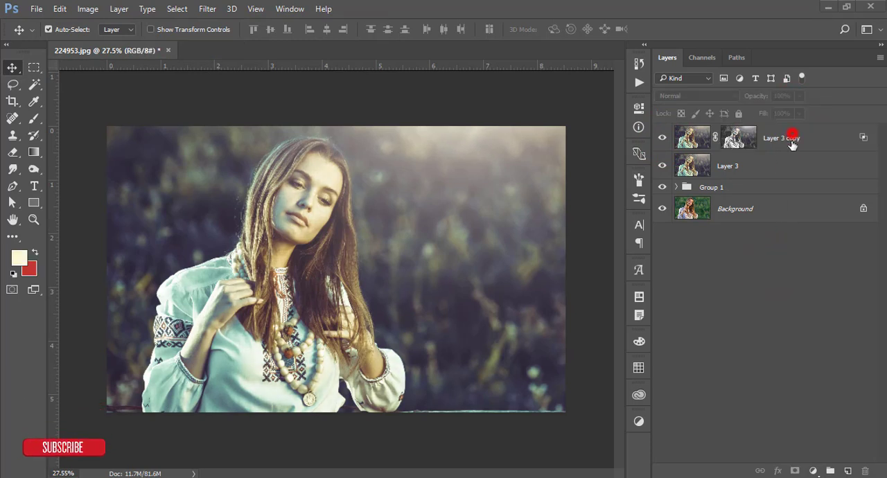
left_click(792, 138)
left_click(786, 165, "shift")
key("ctrl+g")
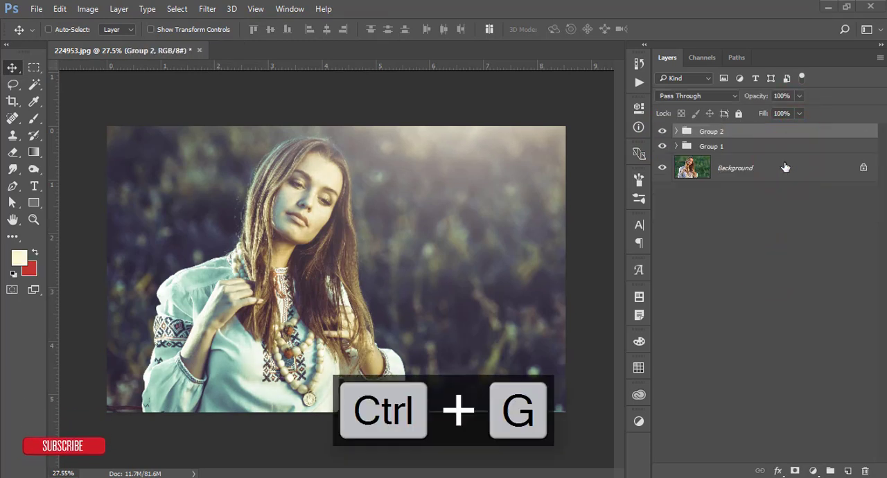
key("ctrl+shift+alt+e")
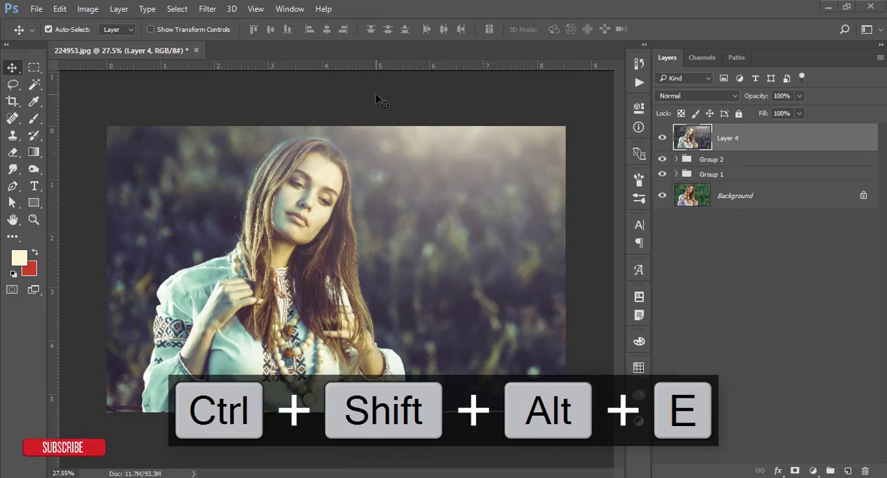
- Apply the Cross Processing filter from Nik Collection's Color Efex Pro 4 to the stamped layer, using method C04 at 33% strength
left_click(207, 8)
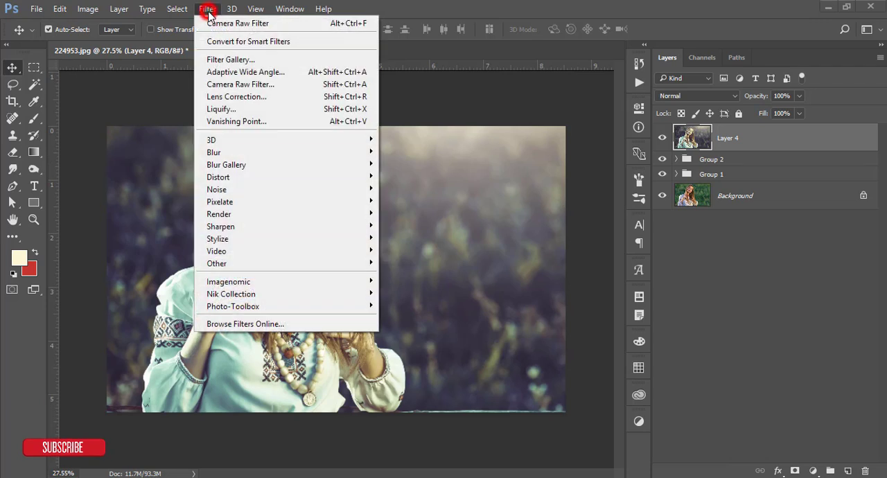
mouse_move(350, 294)
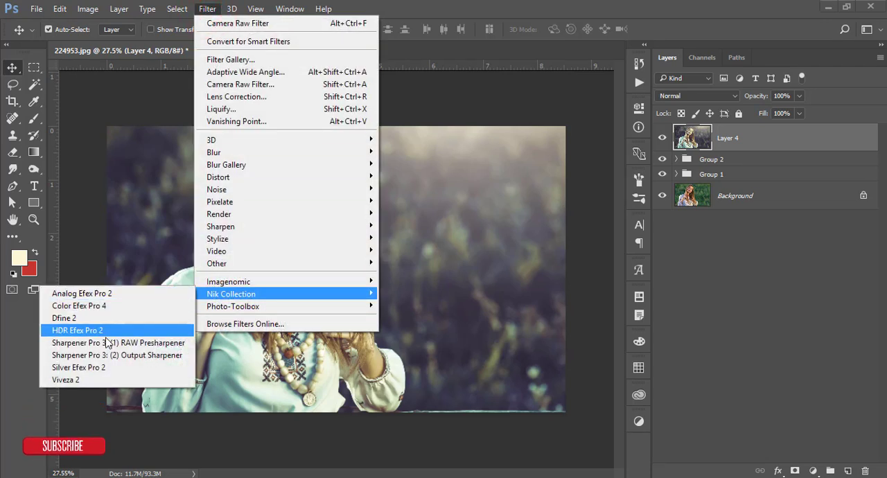
left_click(96, 305)
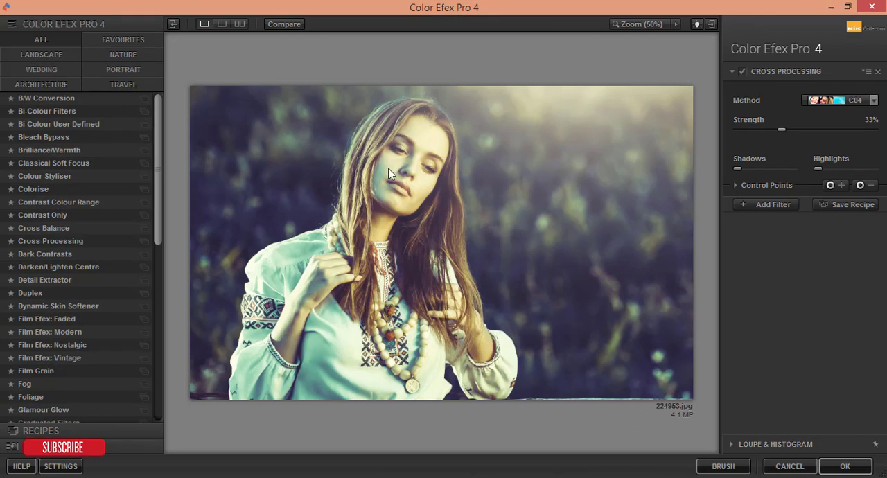
left_click(45, 229)
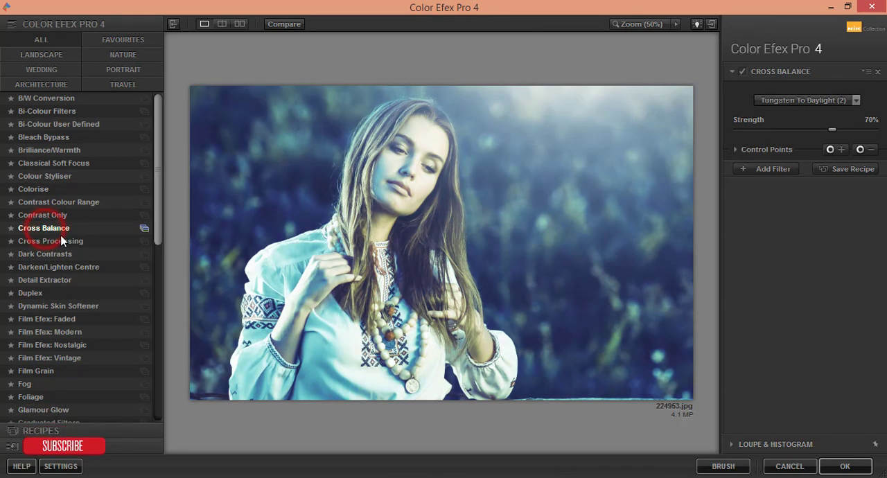
left_click(60, 241)
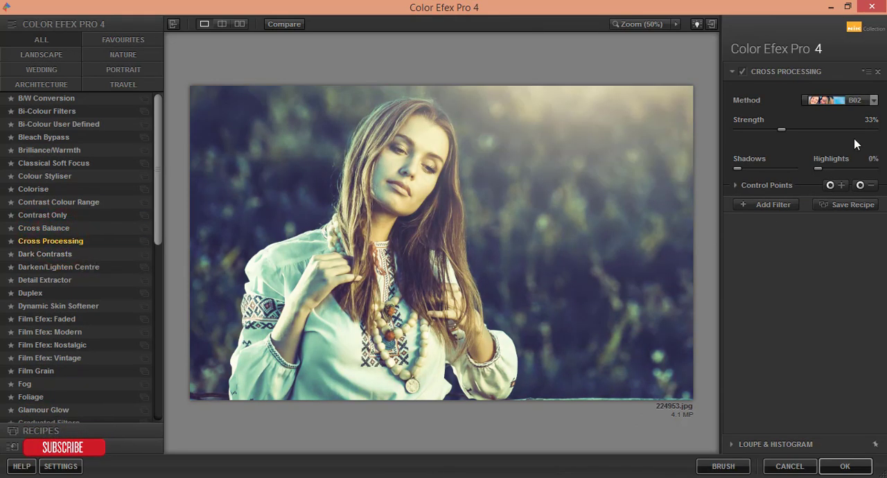
left_click(876, 100)
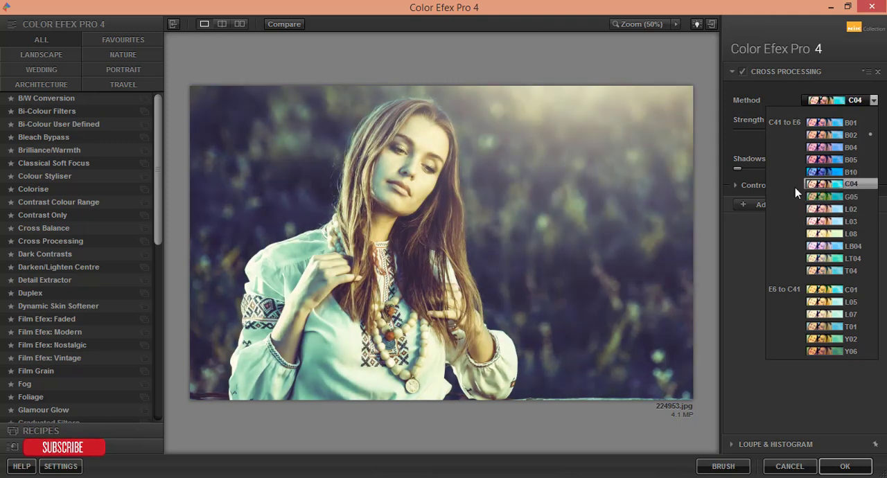
left_click(860, 186)
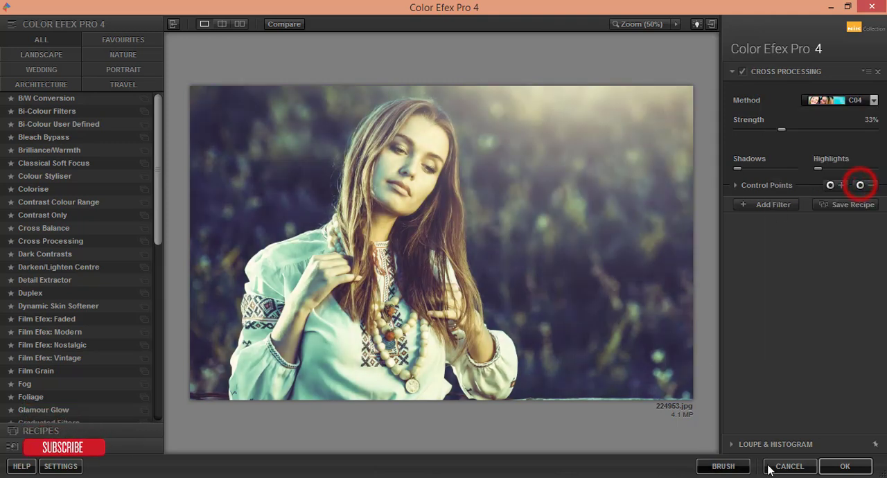
left_click(845, 466)
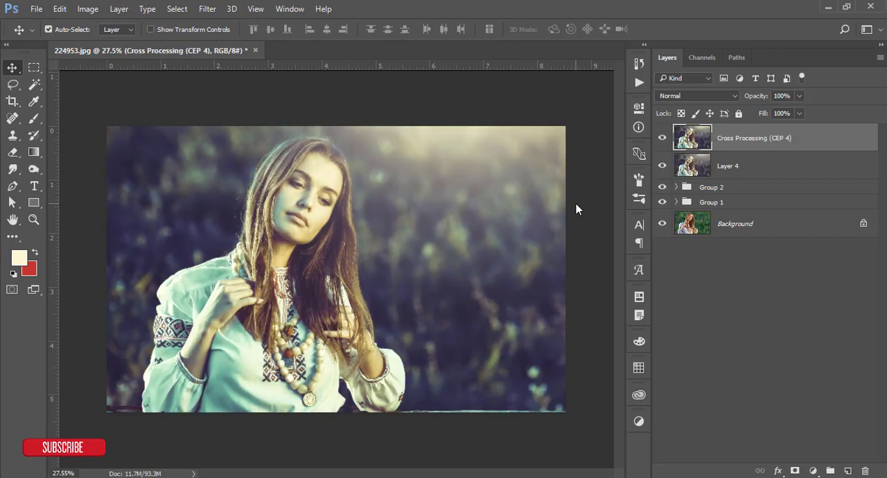
- Compare the graded portrait with the original Background and examine the finished result up close
left_click(662, 225, "alt")
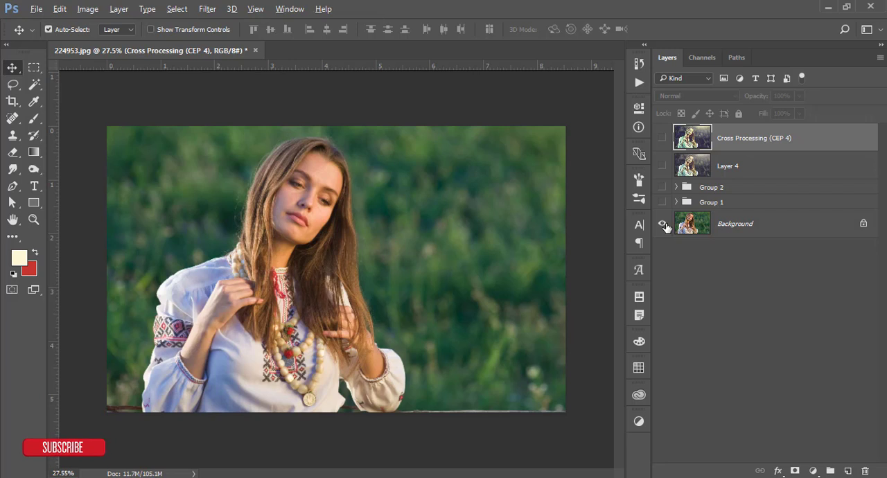
left_click(662, 225, "alt")
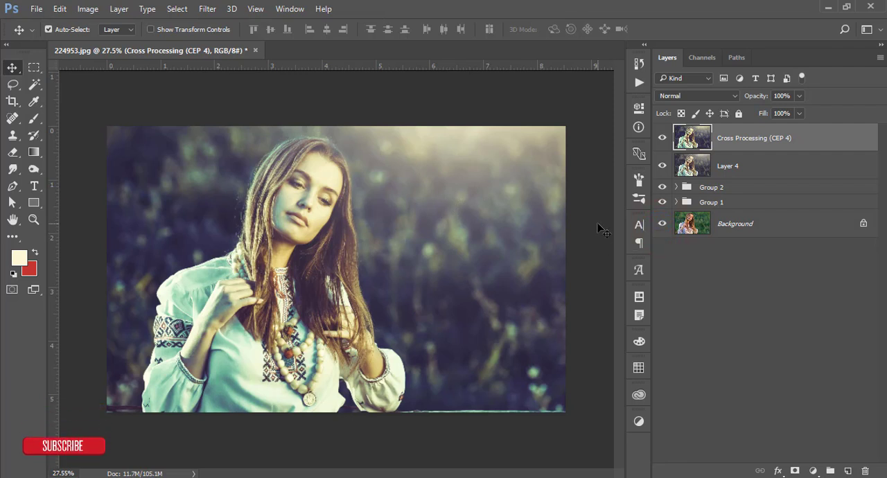
scroll(278, 174, "up", 3)
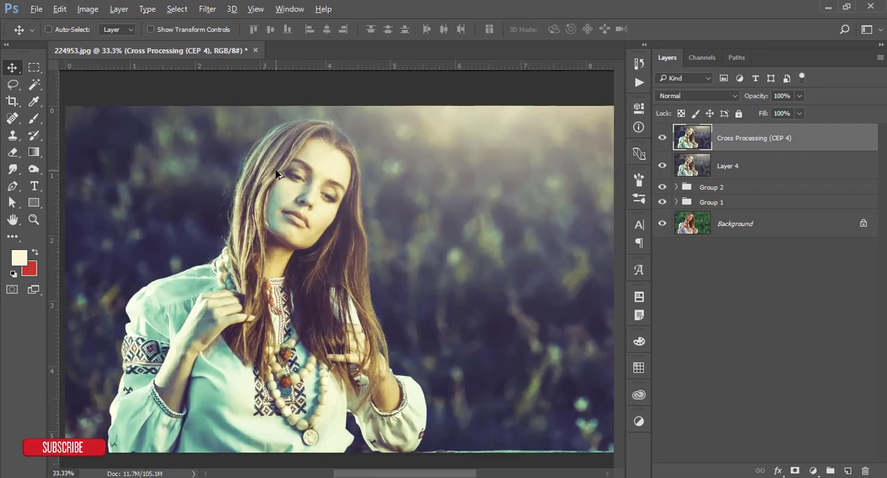
scroll(275, 173, "down", 1)
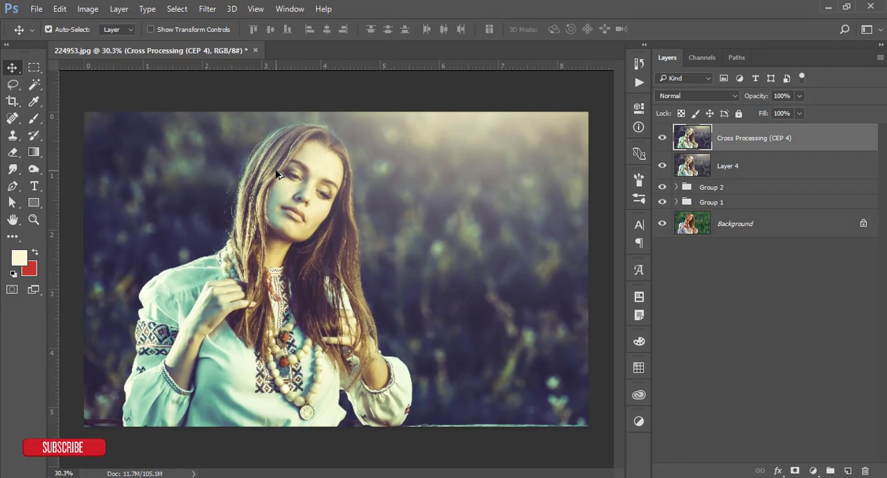